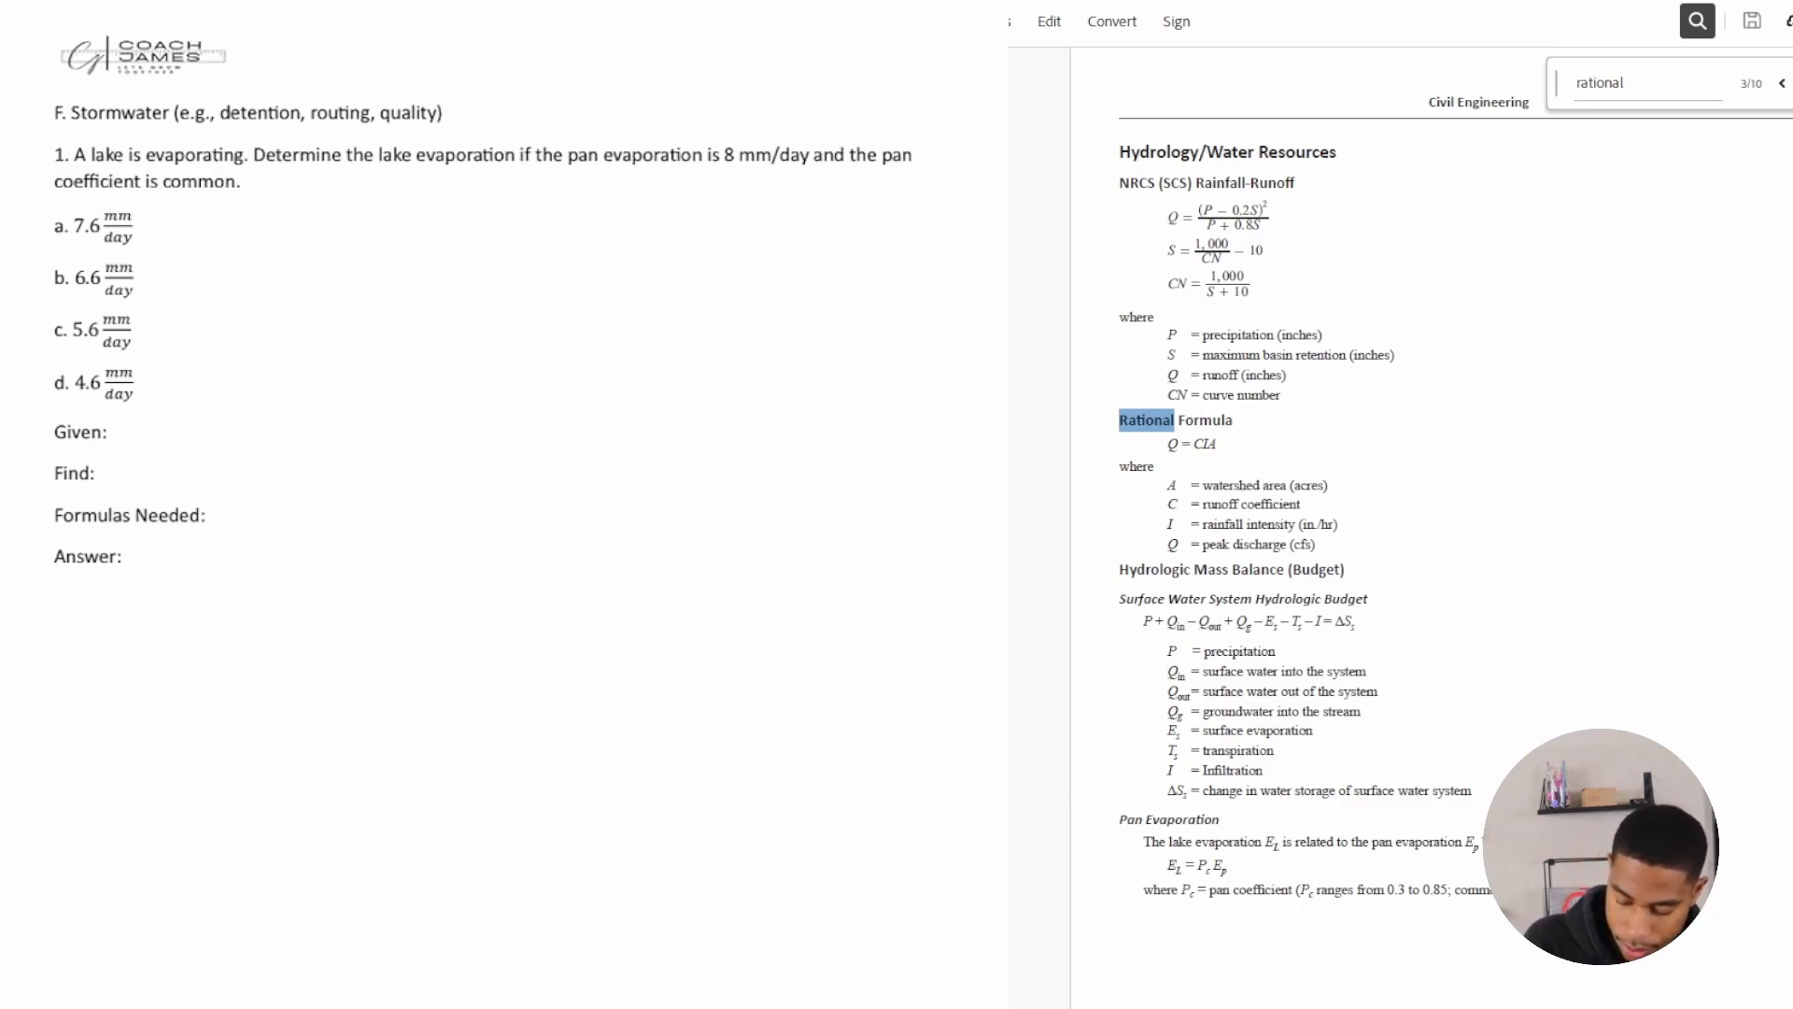
Handwrite 'pan evap., pan coeff. (common)' after Given: and 'Lake evaporation' after Find:.
mouse_move(118, 429)
mouse_down()
mouse_move(118, 448)
mouse_move(125, 432)
mouse_up()
drag(128, 437, 134, 428)
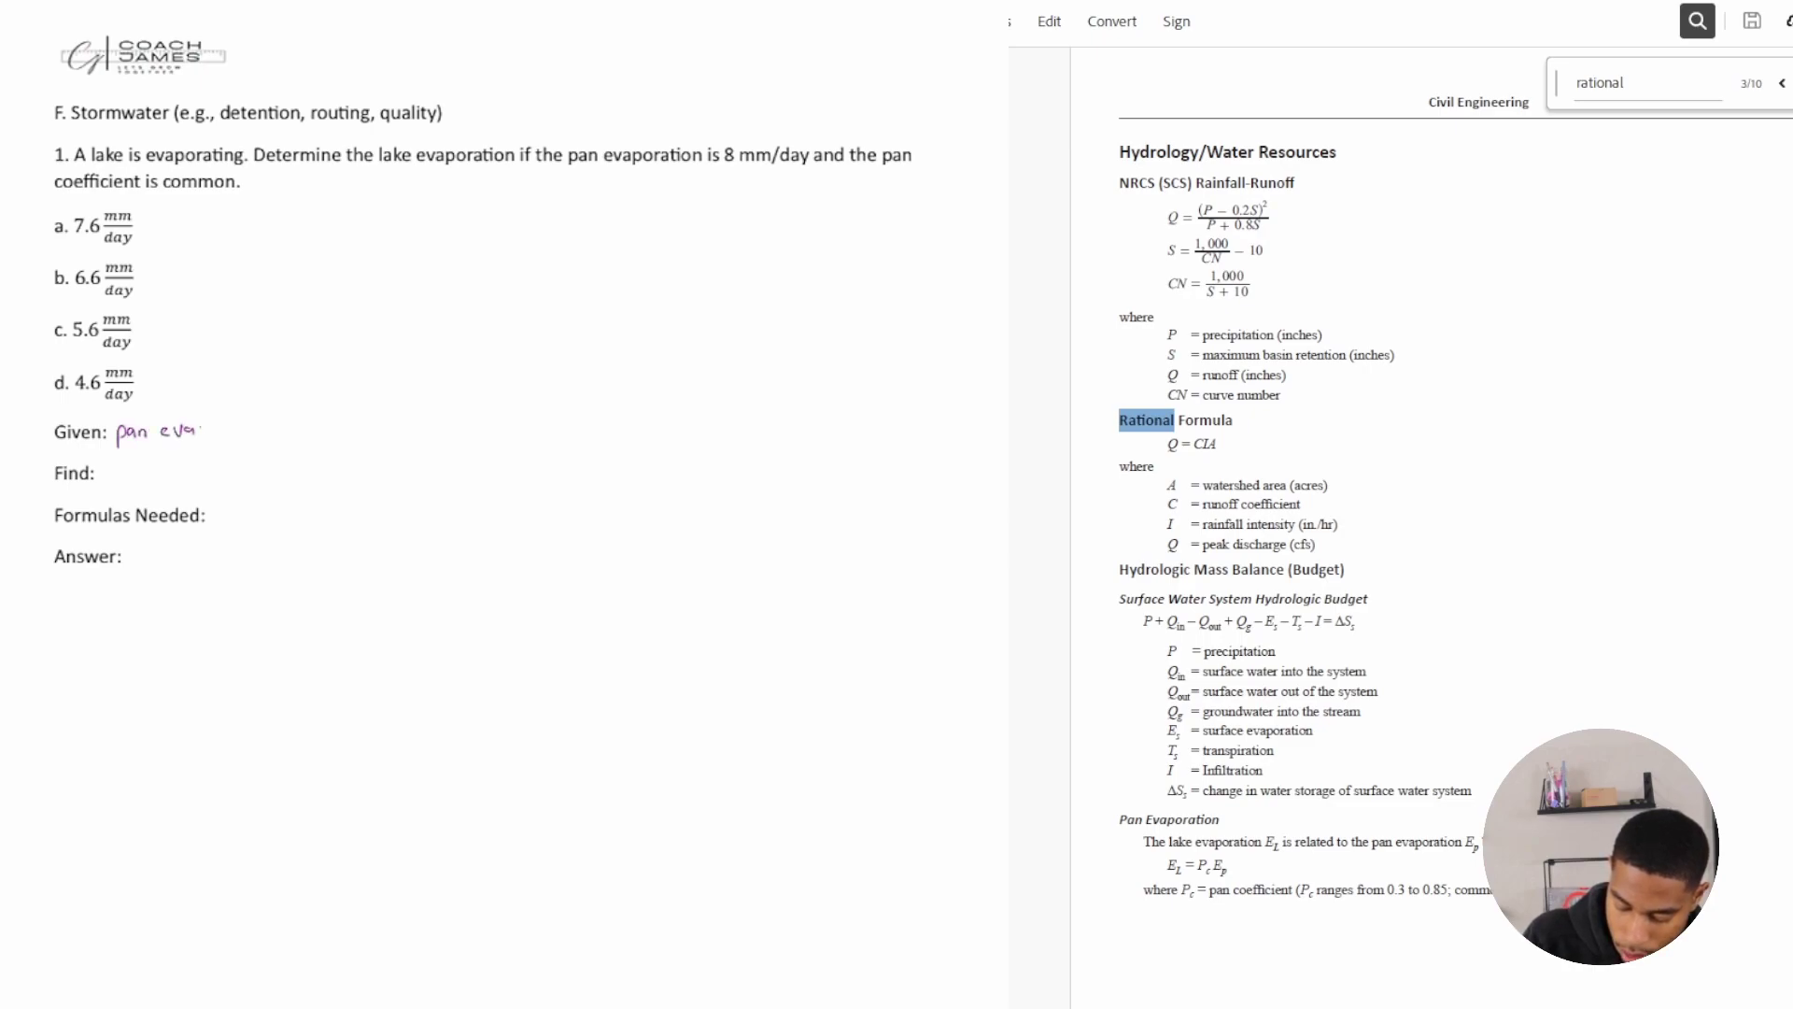
drag(201, 425, 201, 445)
drag(201, 427, 201, 437)
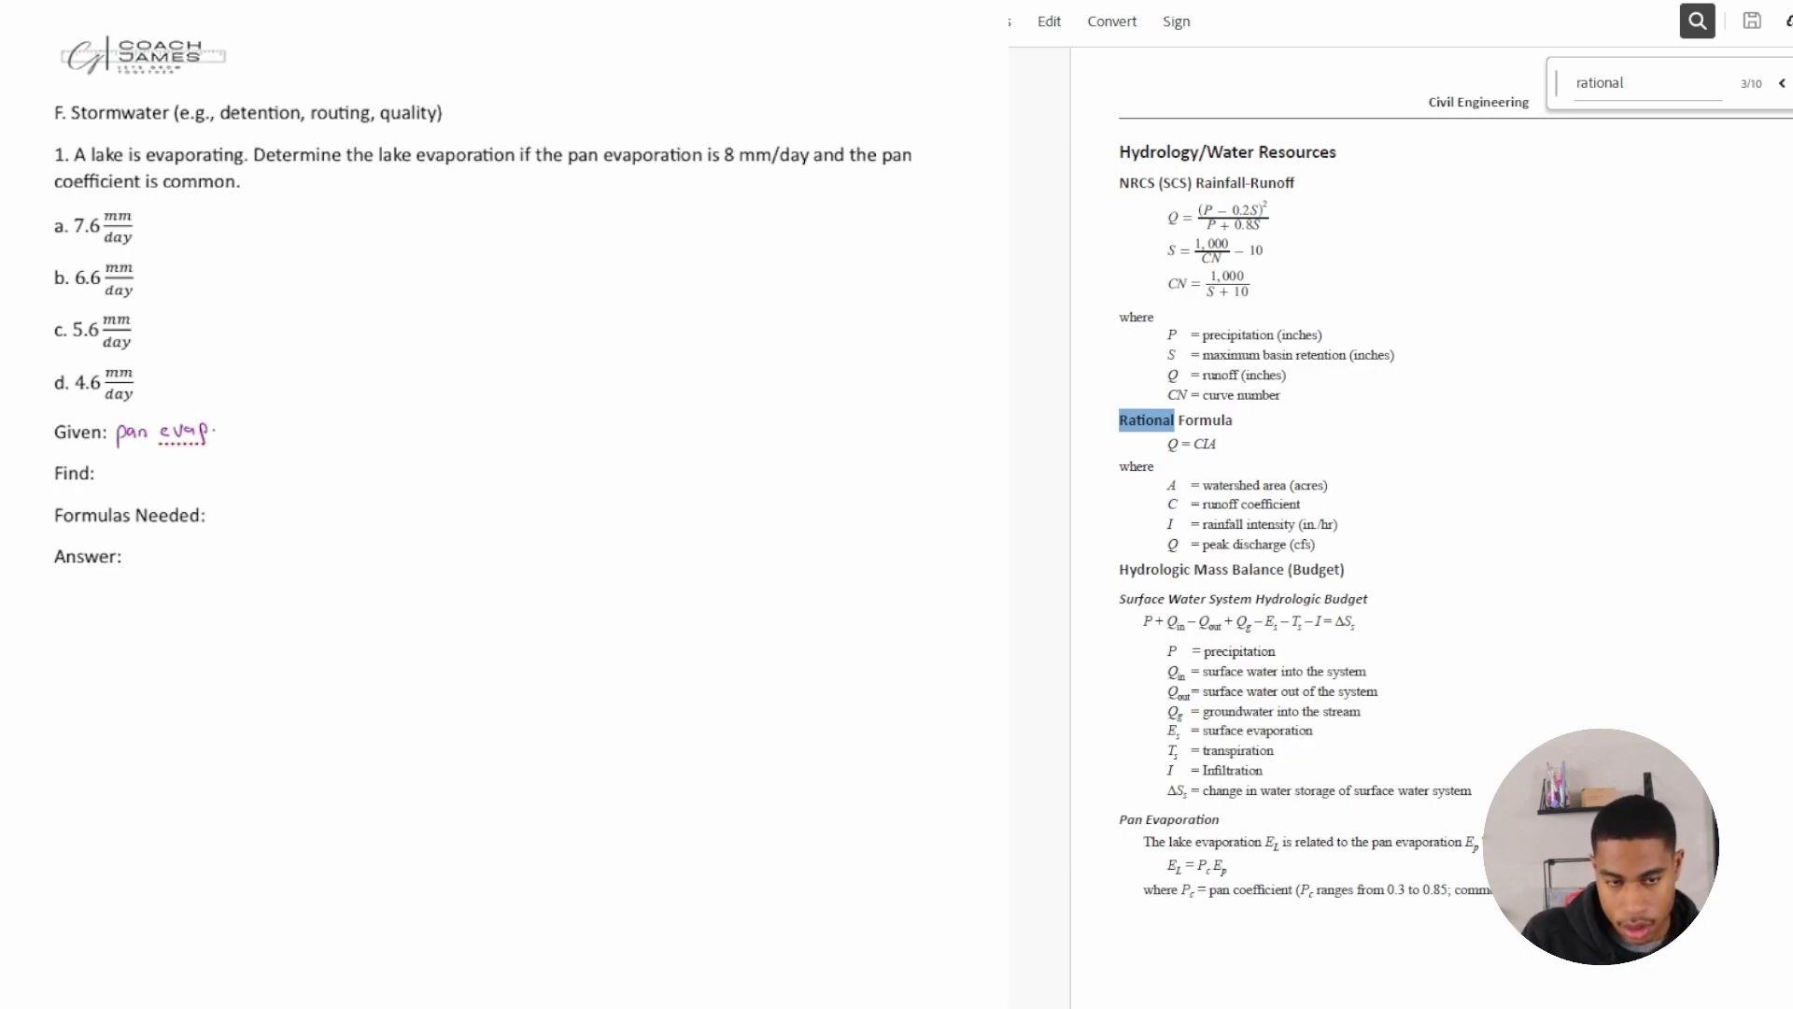
mouse_move(230, 422)
mouse_down()
mouse_move(229, 444)
mouse_move(240, 433)
mouse_up()
mouse_move(248, 425)
mouse_down()
mouse_move(364, 435)
mouse_move(343, 436)
mouse_move(453, 436)
mouse_up()
click(347, 426)
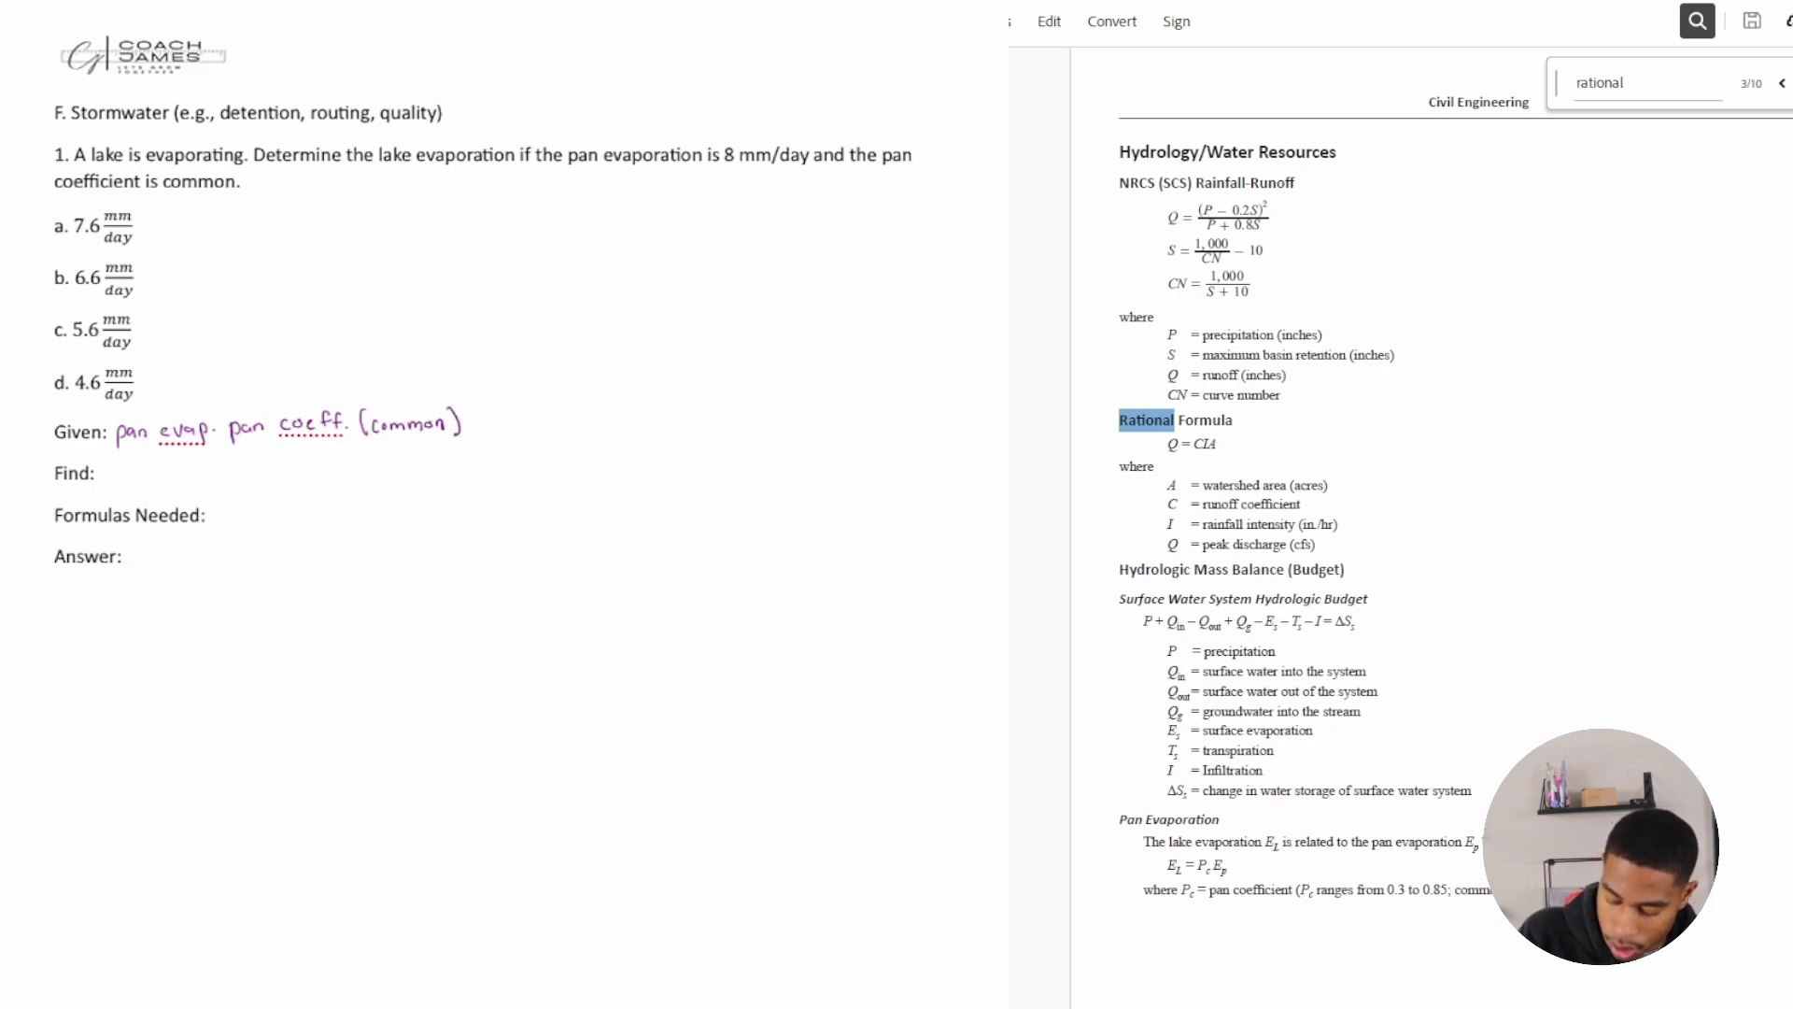
drag(217, 427, 219, 446)
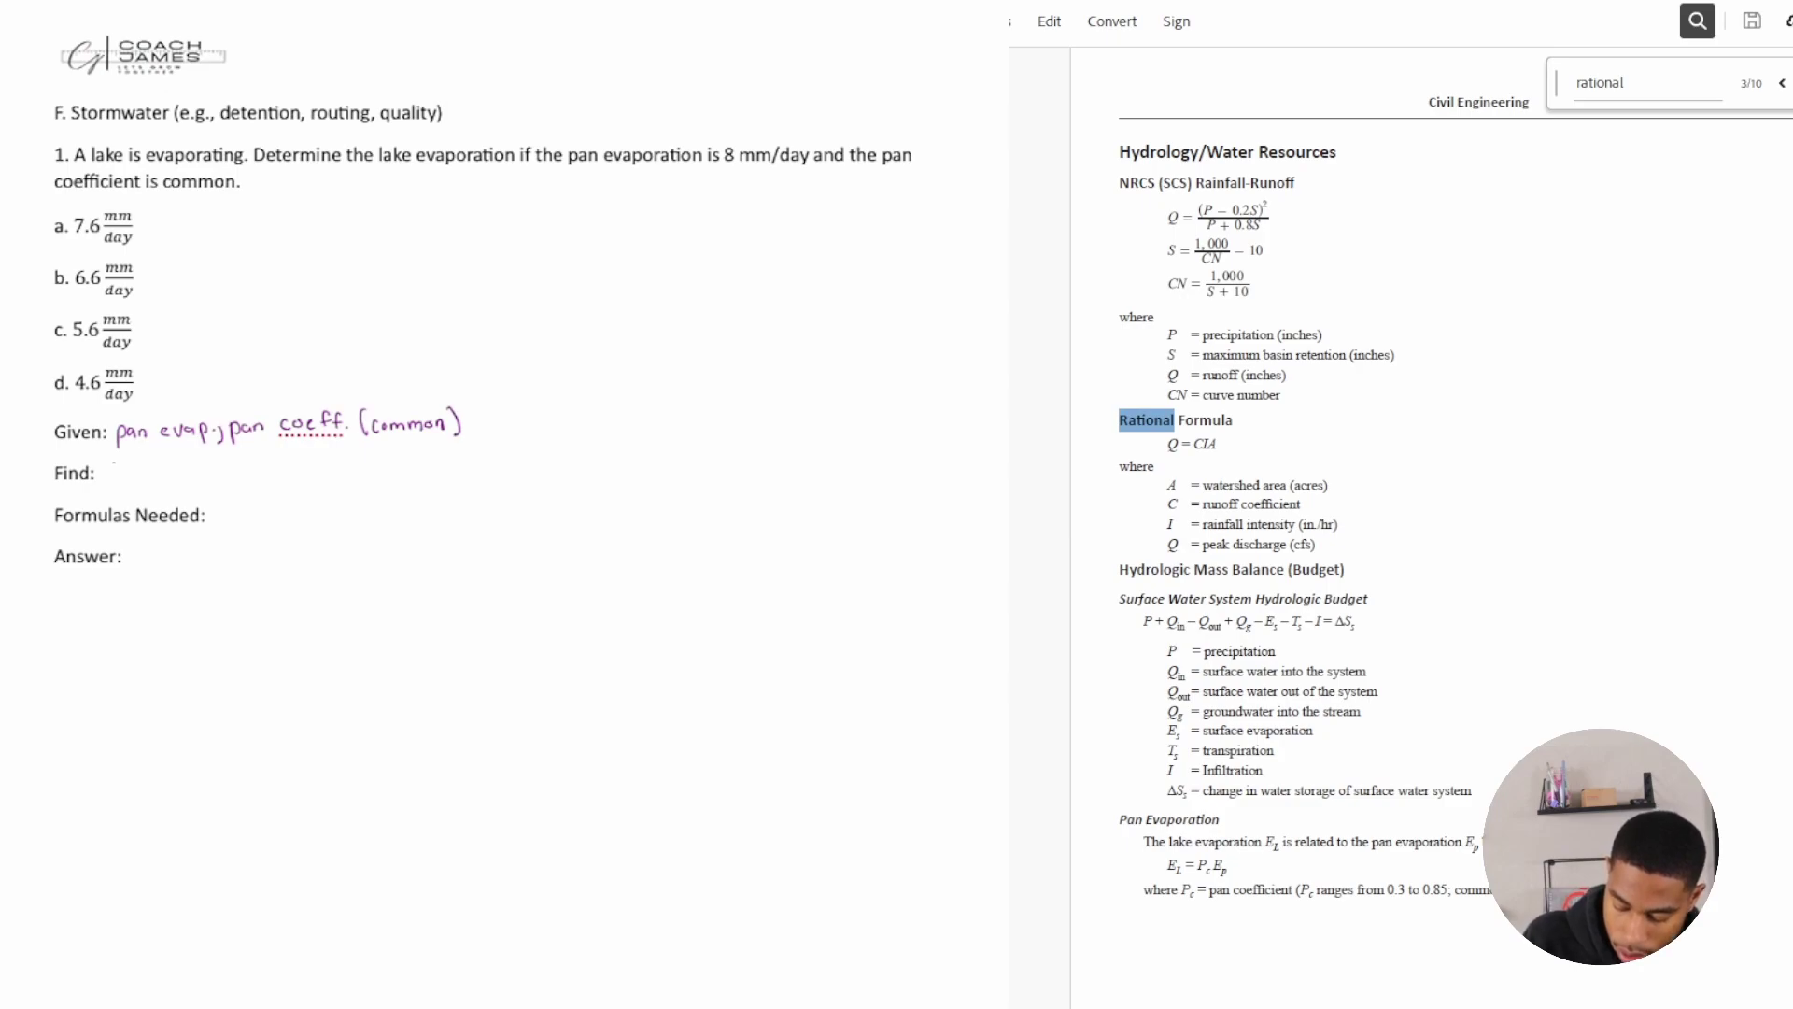
mouse_move(113, 464)
mouse_down()
mouse_move(204, 484)
mouse_move(273, 469)
mouse_up()
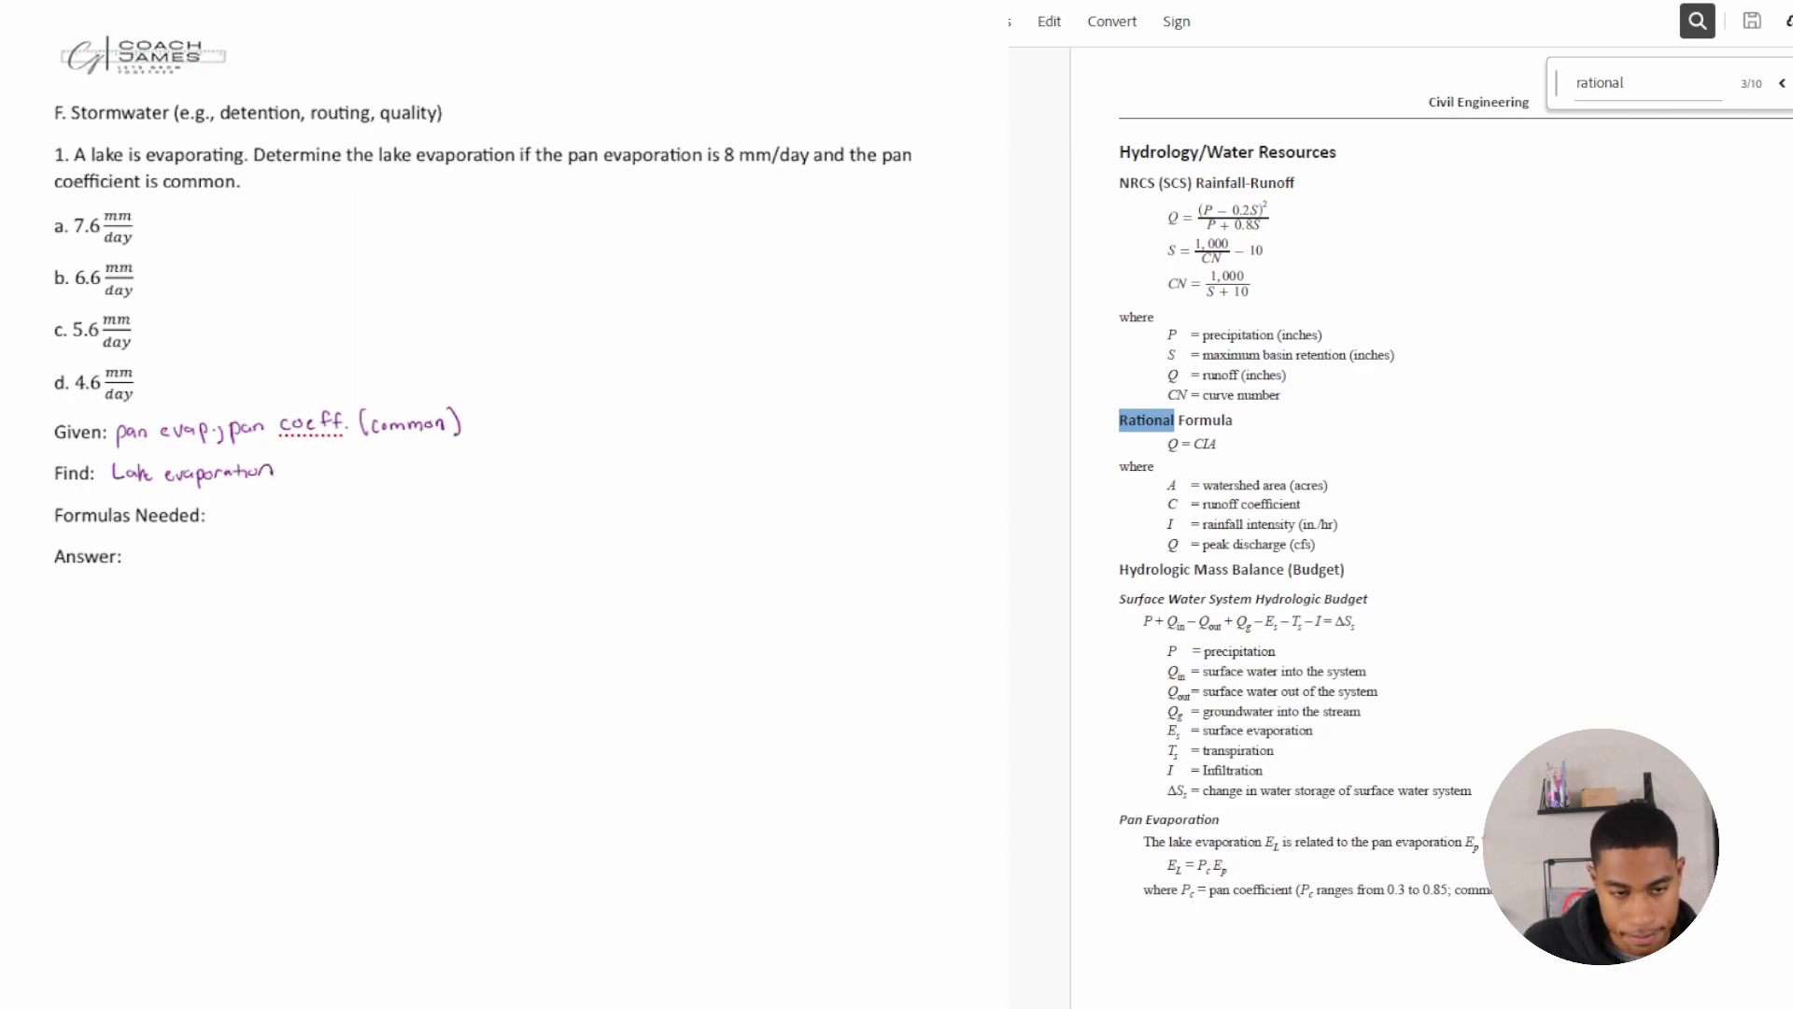
Search the handbook for 'lake evaporation' to locate the Pan Evaporation formula E_L = P_c E_p.
double_click(1624, 82)
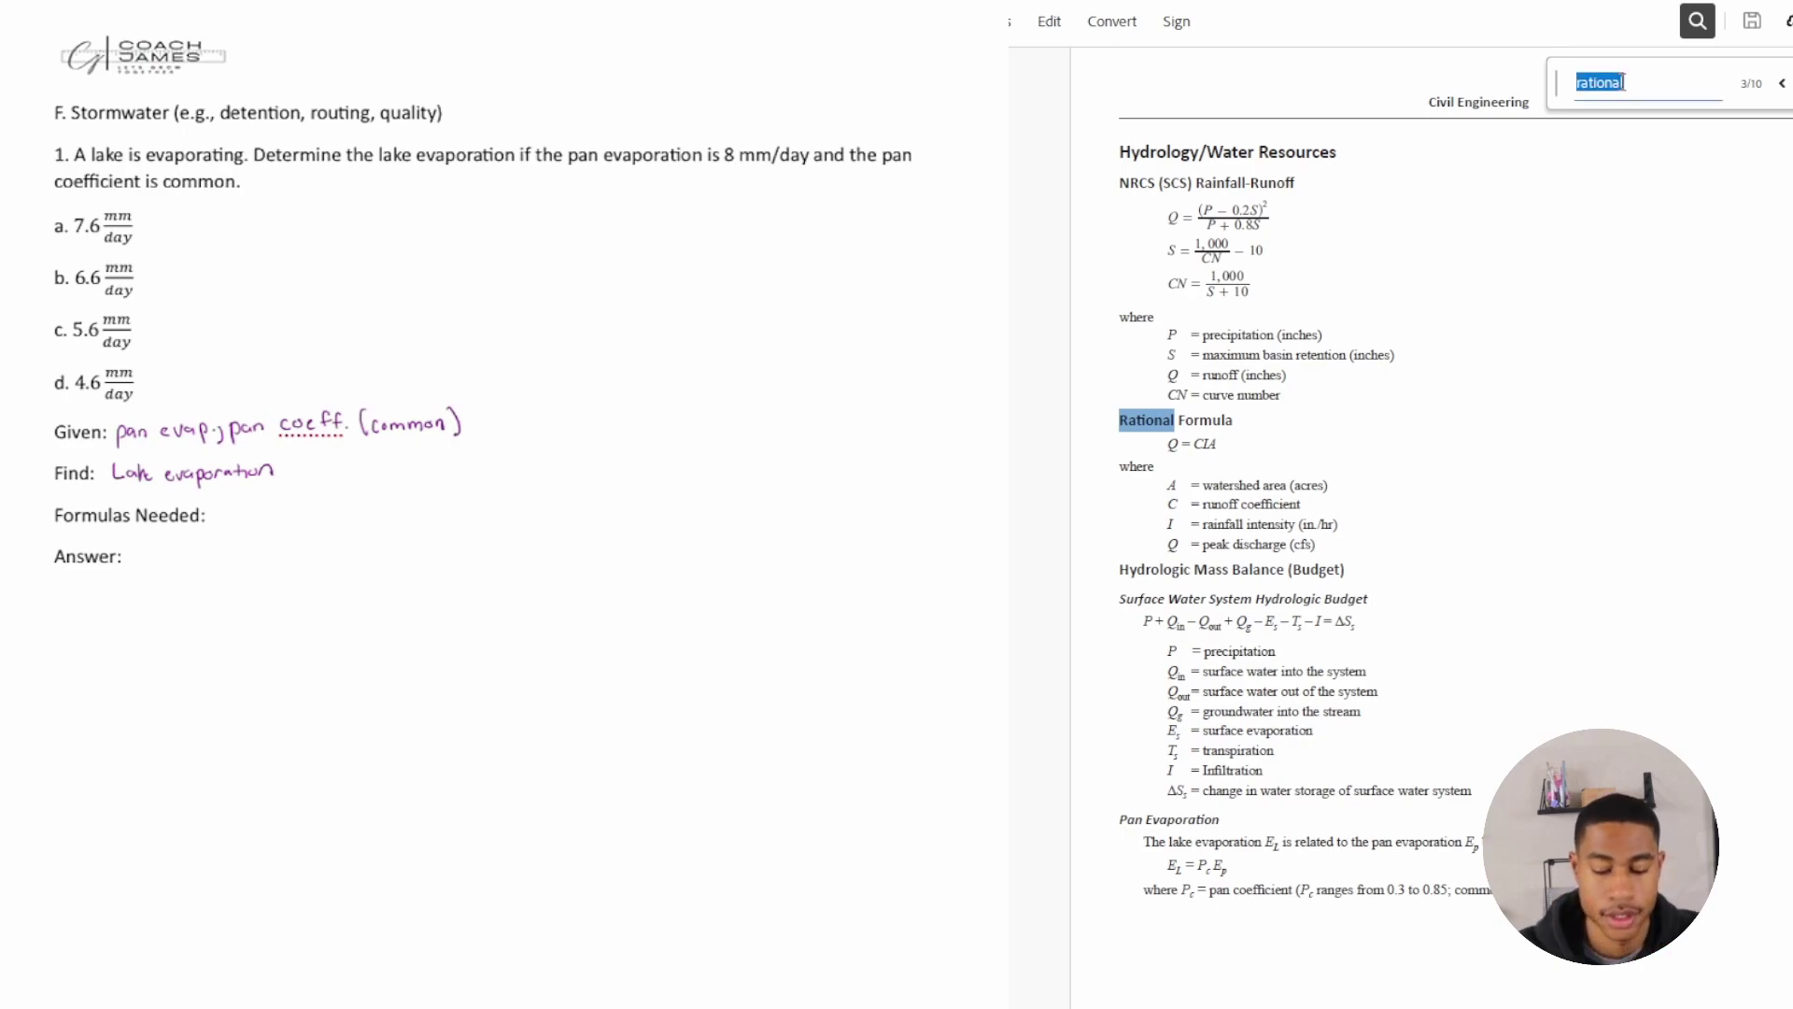
text(lake eva)
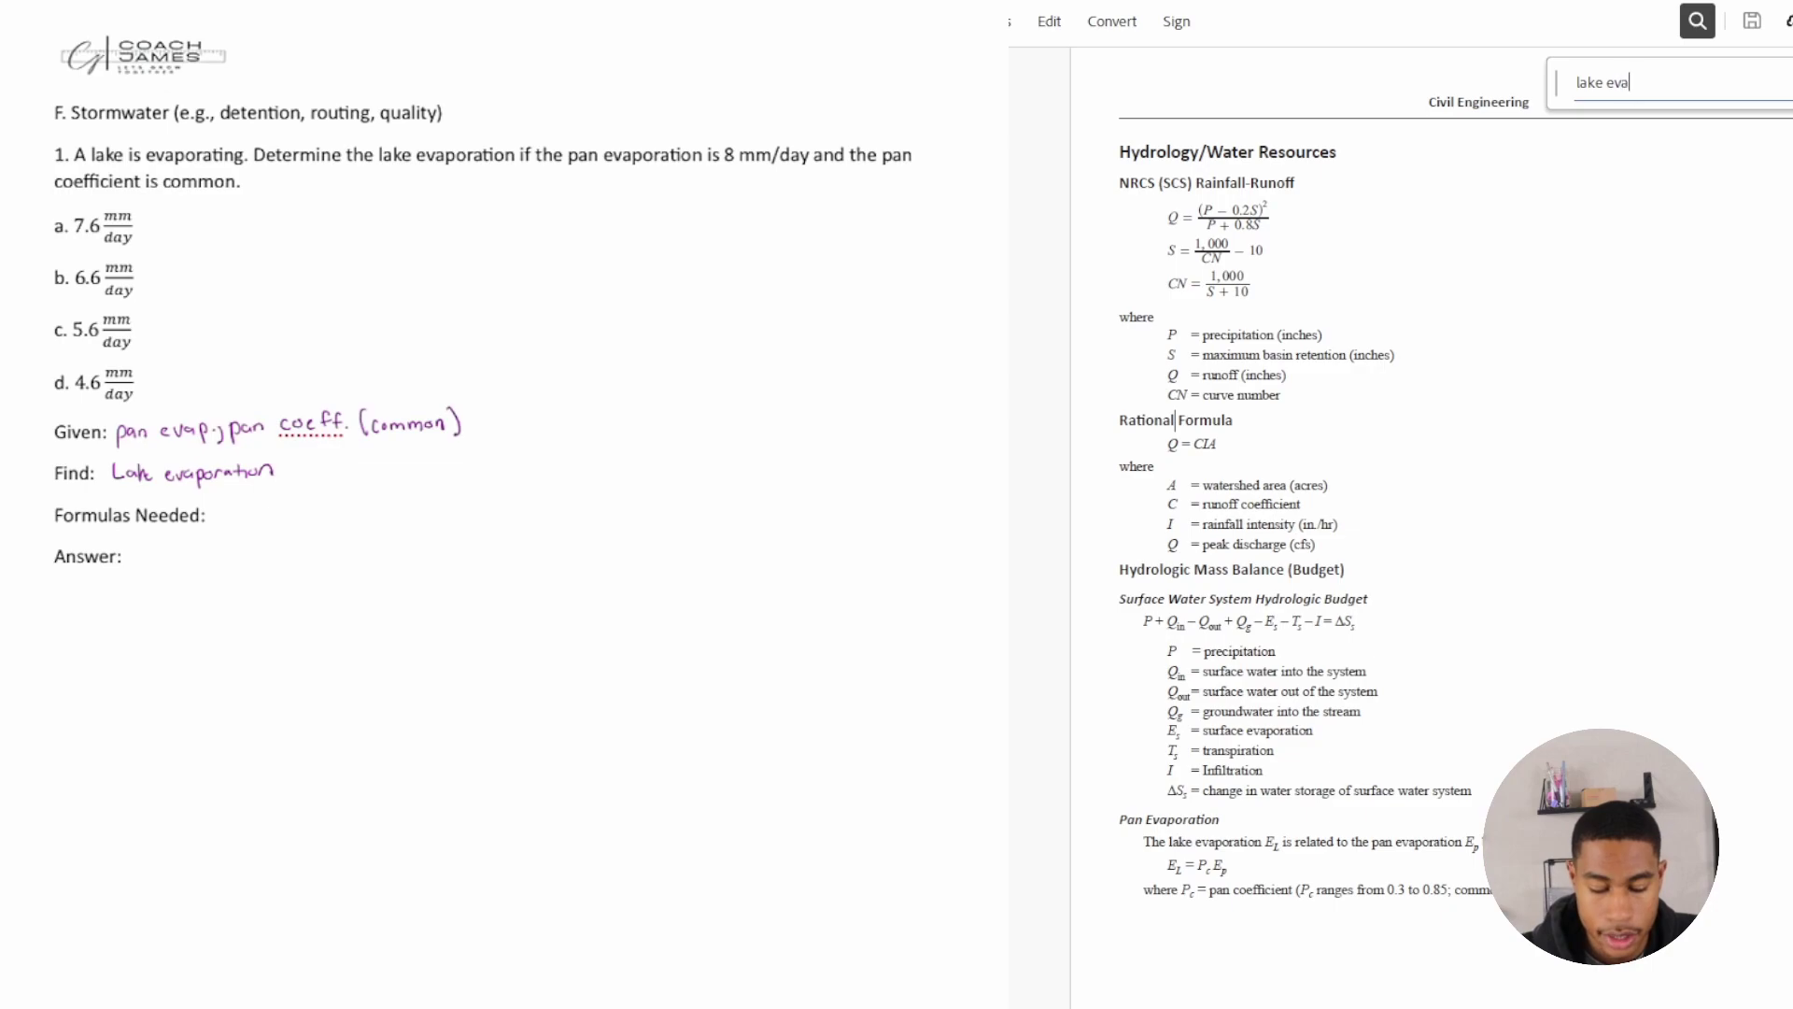
text(p)
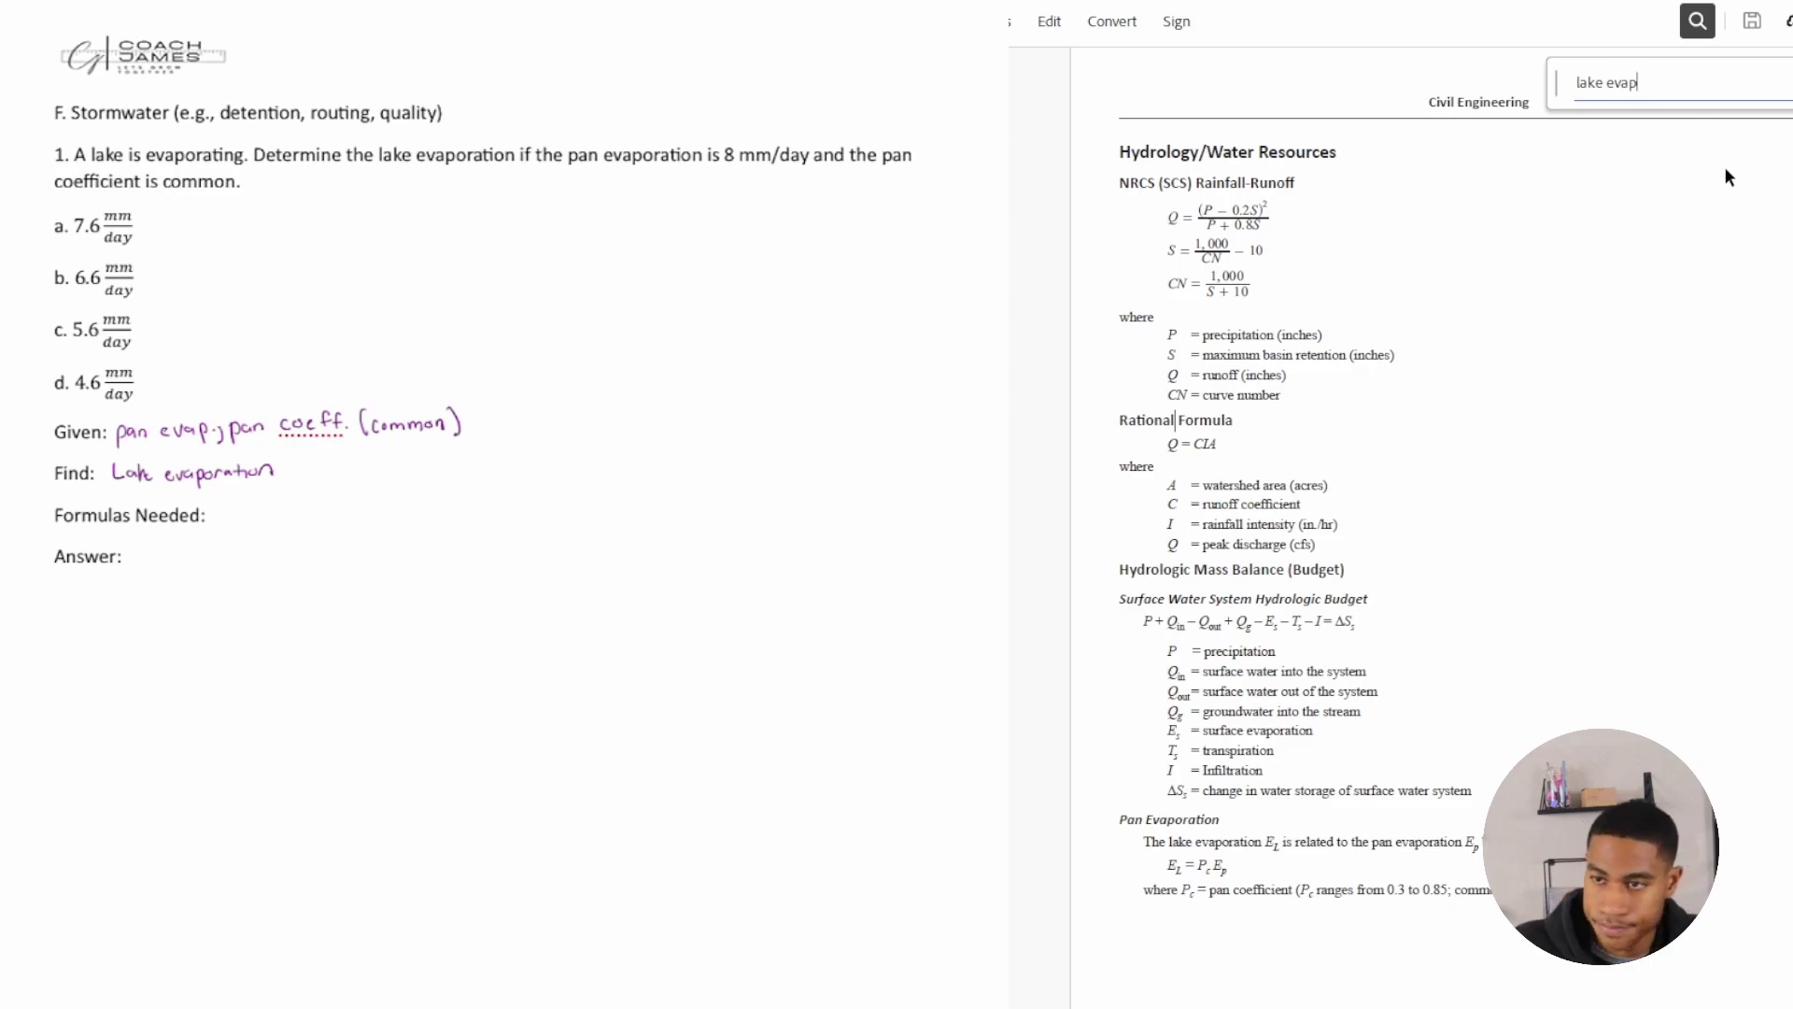
text(oration)
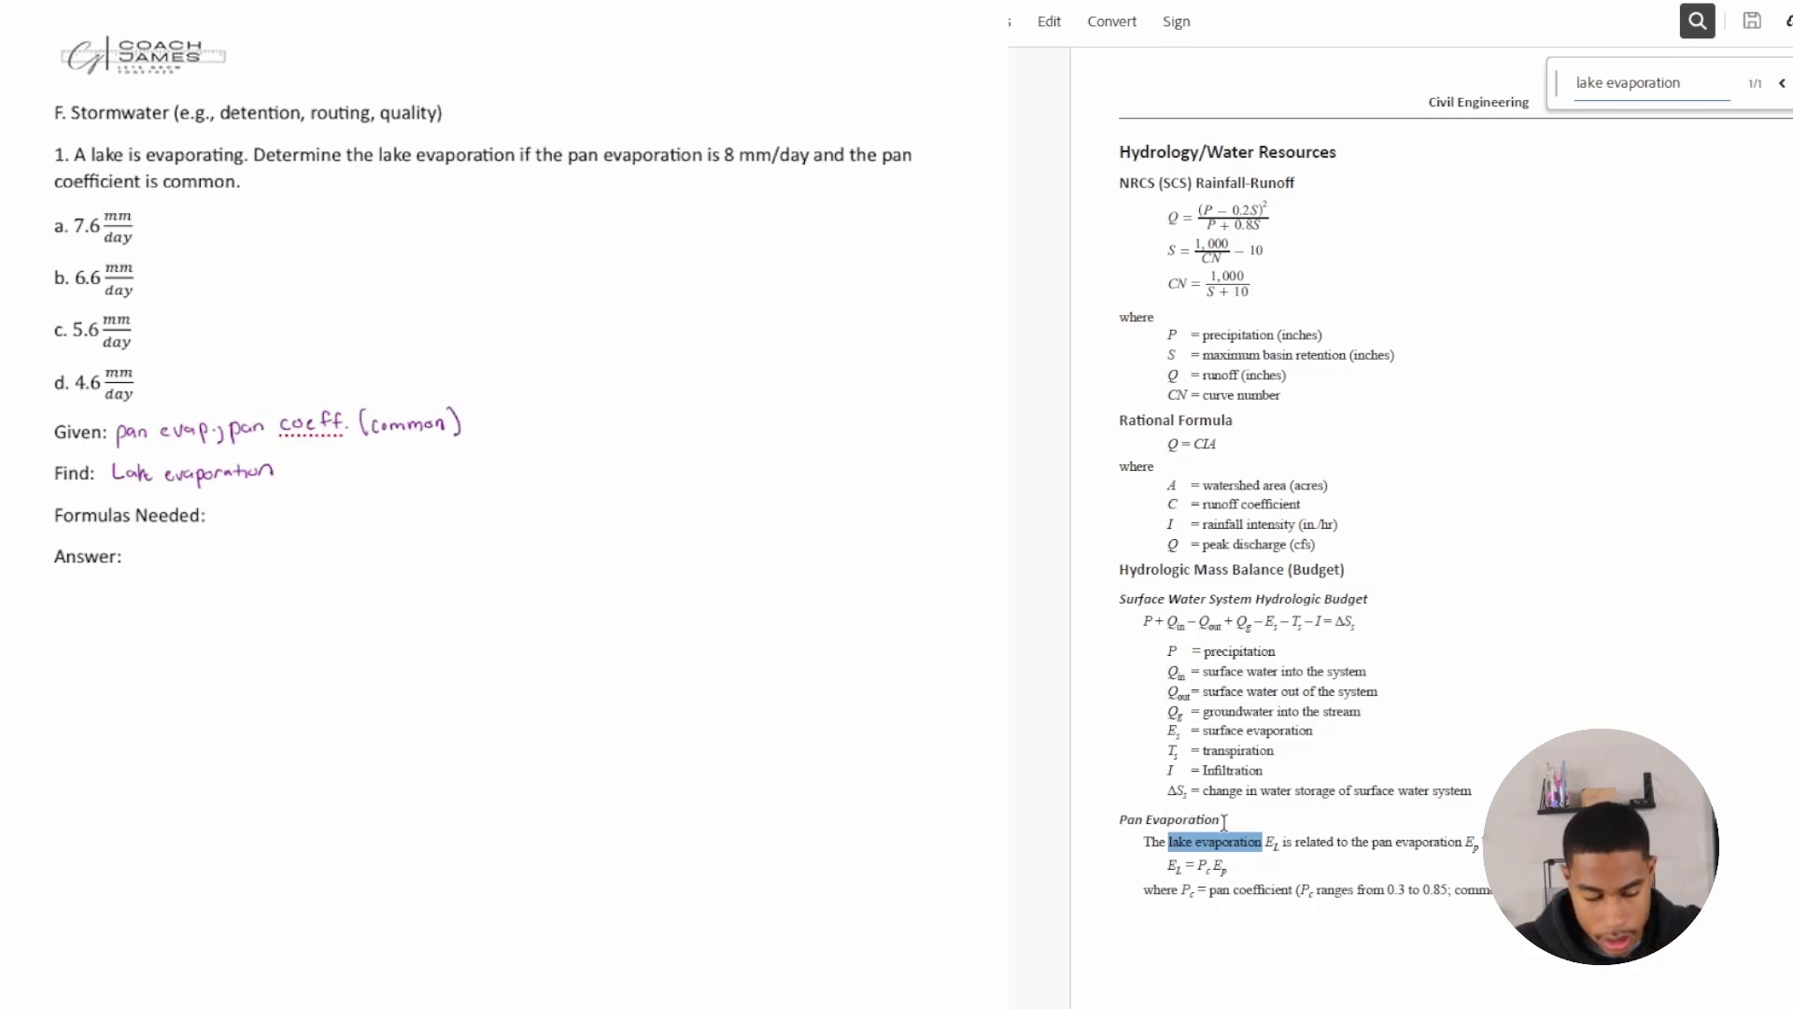
scroll(1232, 864, up, 1)
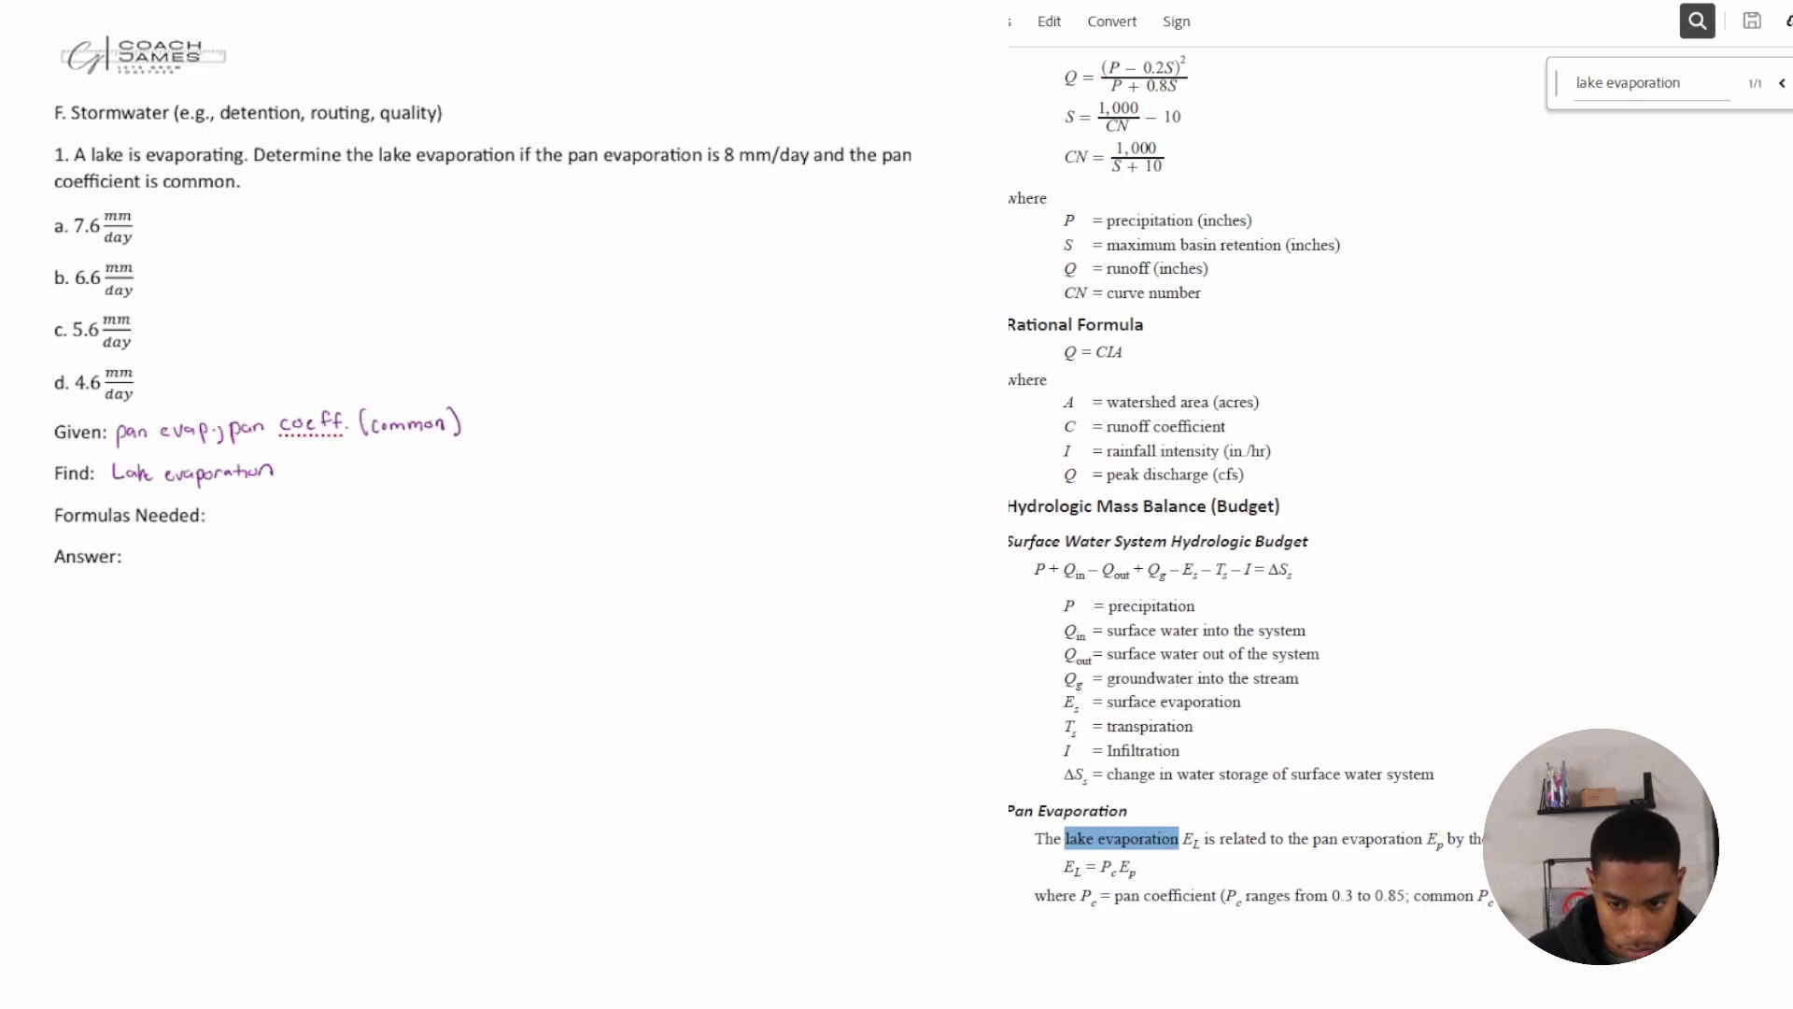
Handwrite the formula E_L = P_c E_p on the Formulas Needed line.
mouse_move(244, 504)
mouse_down()
mouse_move(227, 506)
mouse_move(245, 528)
mouse_up()
drag(228, 516, 241, 517)
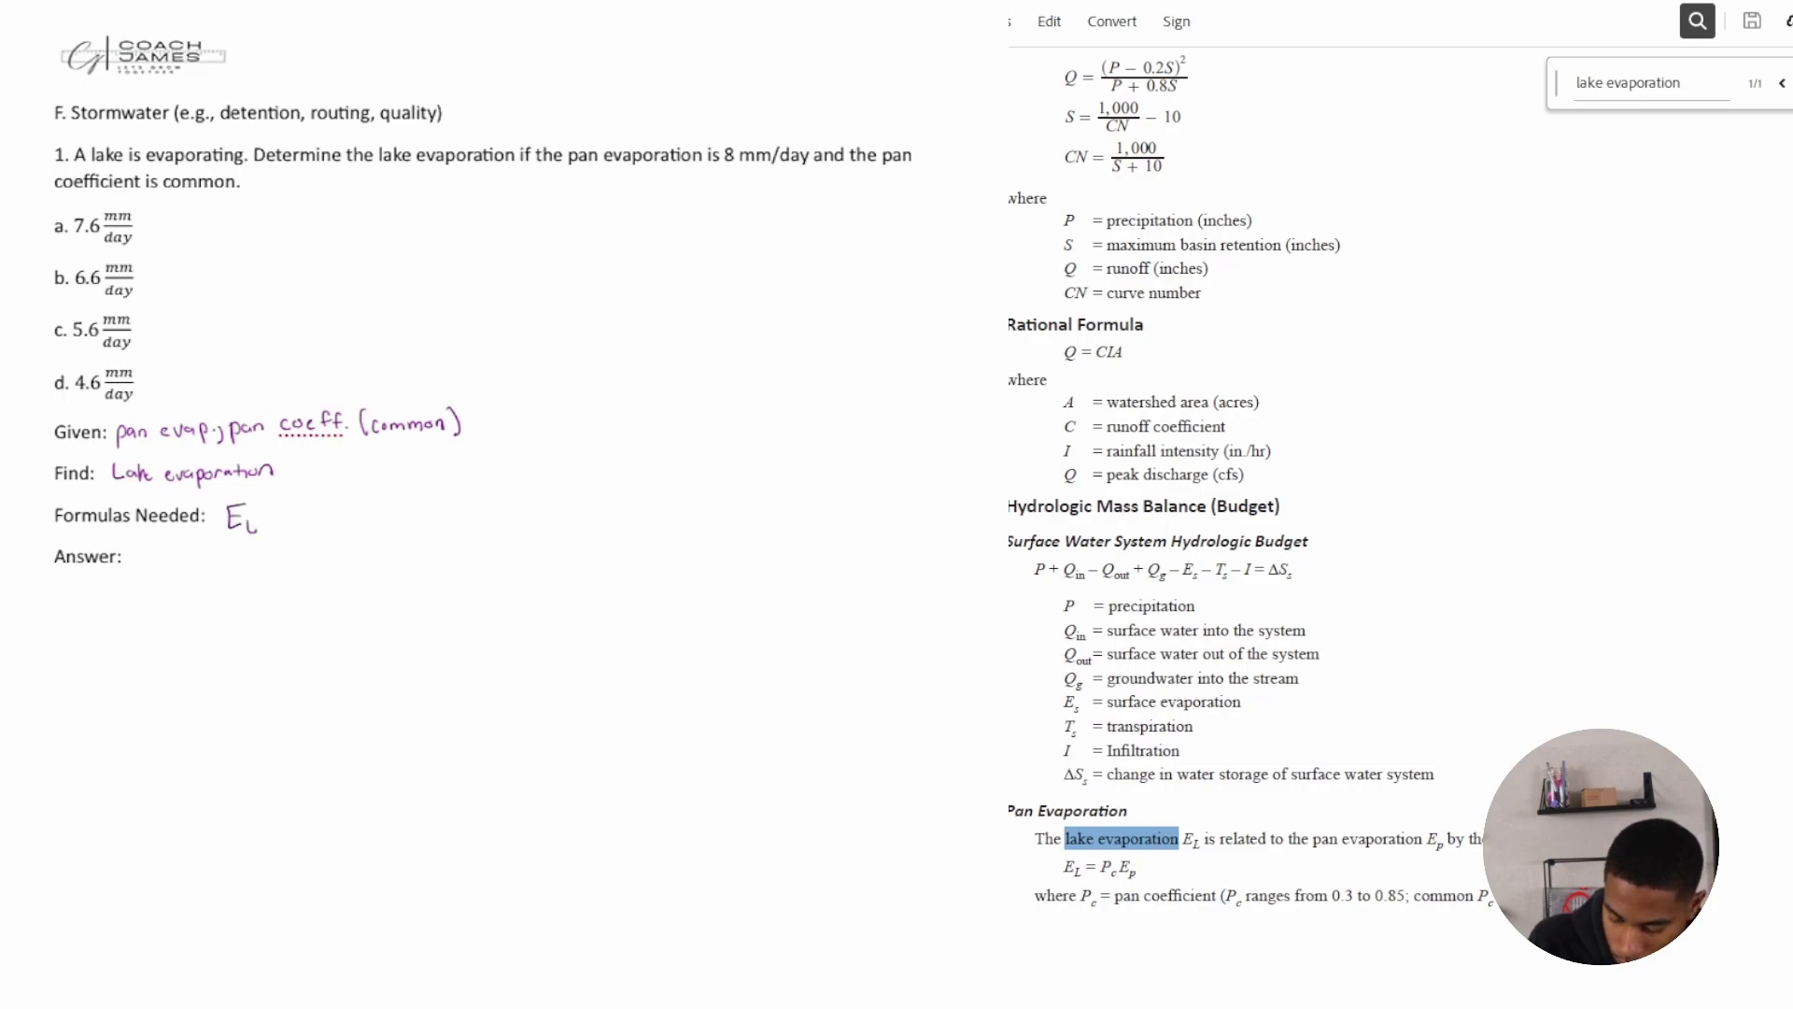
drag(299, 505, 301, 516)
drag(318, 520, 332, 506)
drag(332, 505, 346, 530)
mouse_move(334, 519)
mouse_down()
mouse_move(354, 547)
mouse_move(432, 526)
mouse_up()
Note the values P_c = 0.7 and E_p = 8 mm/day beside the formula.
drag(432, 500, 458, 529)
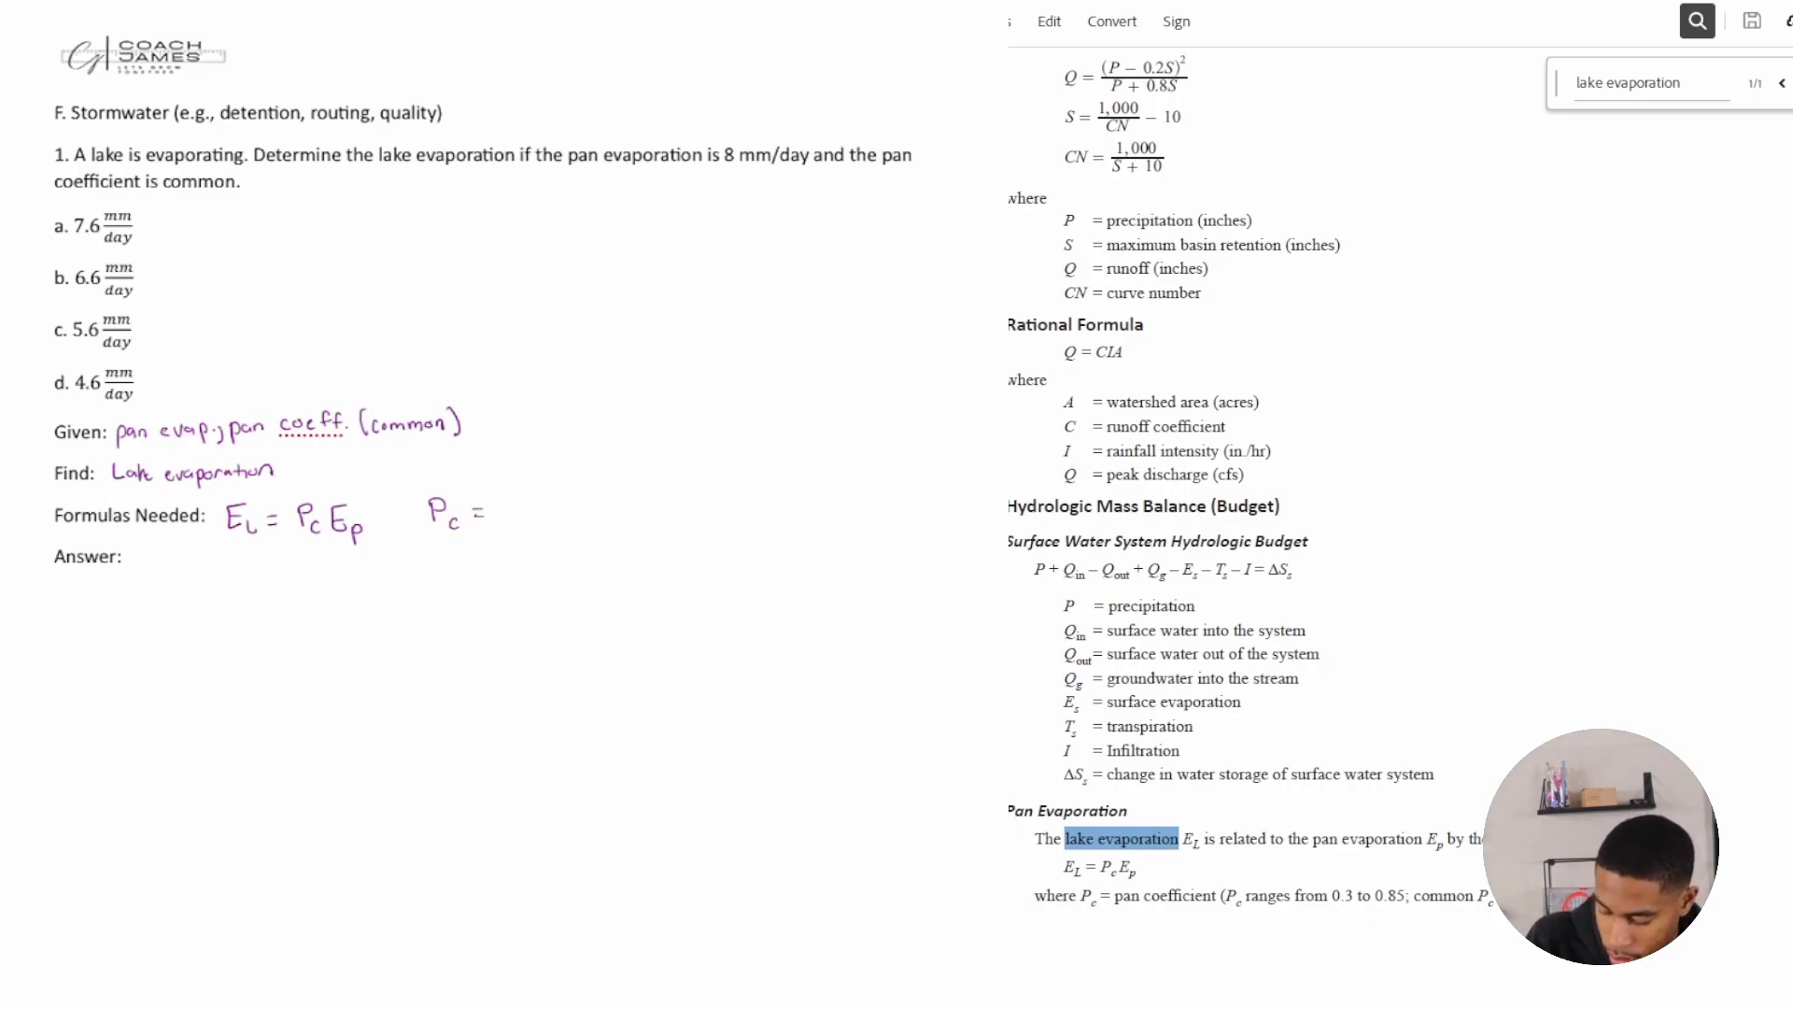
mouse_move(515, 500)
mouse_down()
mouse_move(564, 531)
mouse_move(617, 521)
mouse_up()
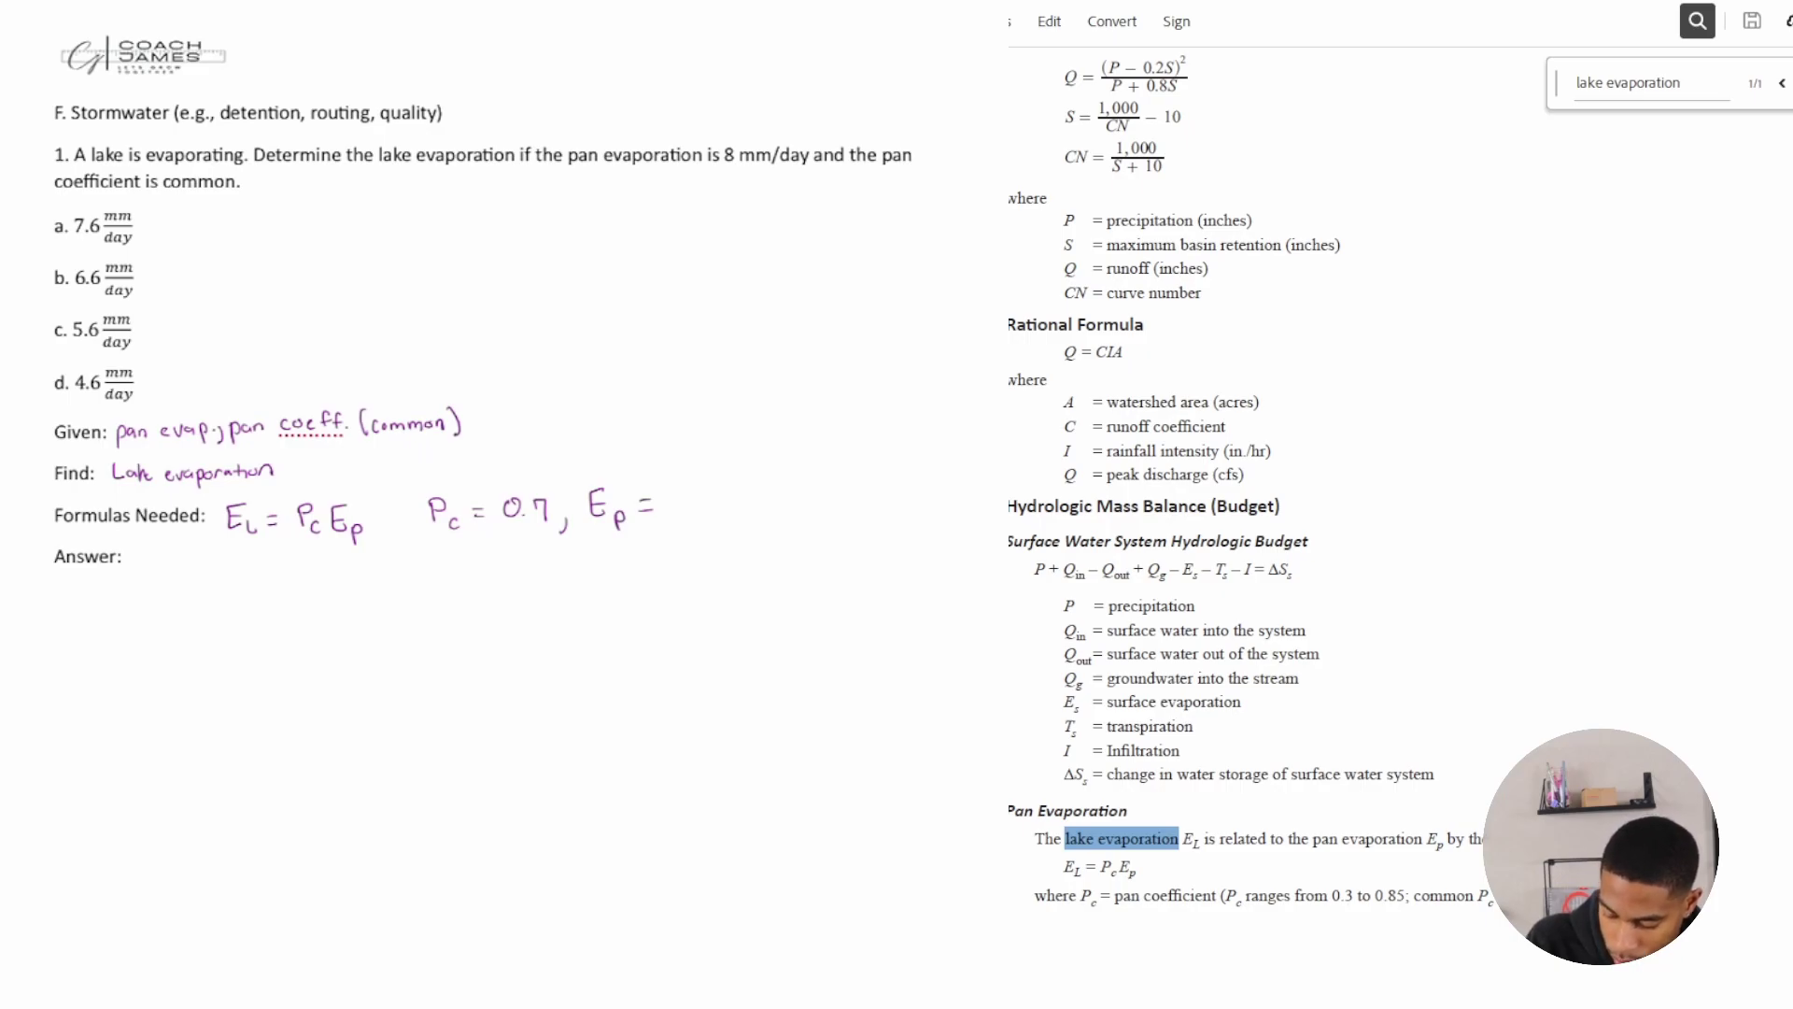
mouse_move(689, 488)
mouse_down()
mouse_move(683, 508)
mouse_move(740, 500)
mouse_move(727, 539)
mouse_move(744, 553)
mouse_up()
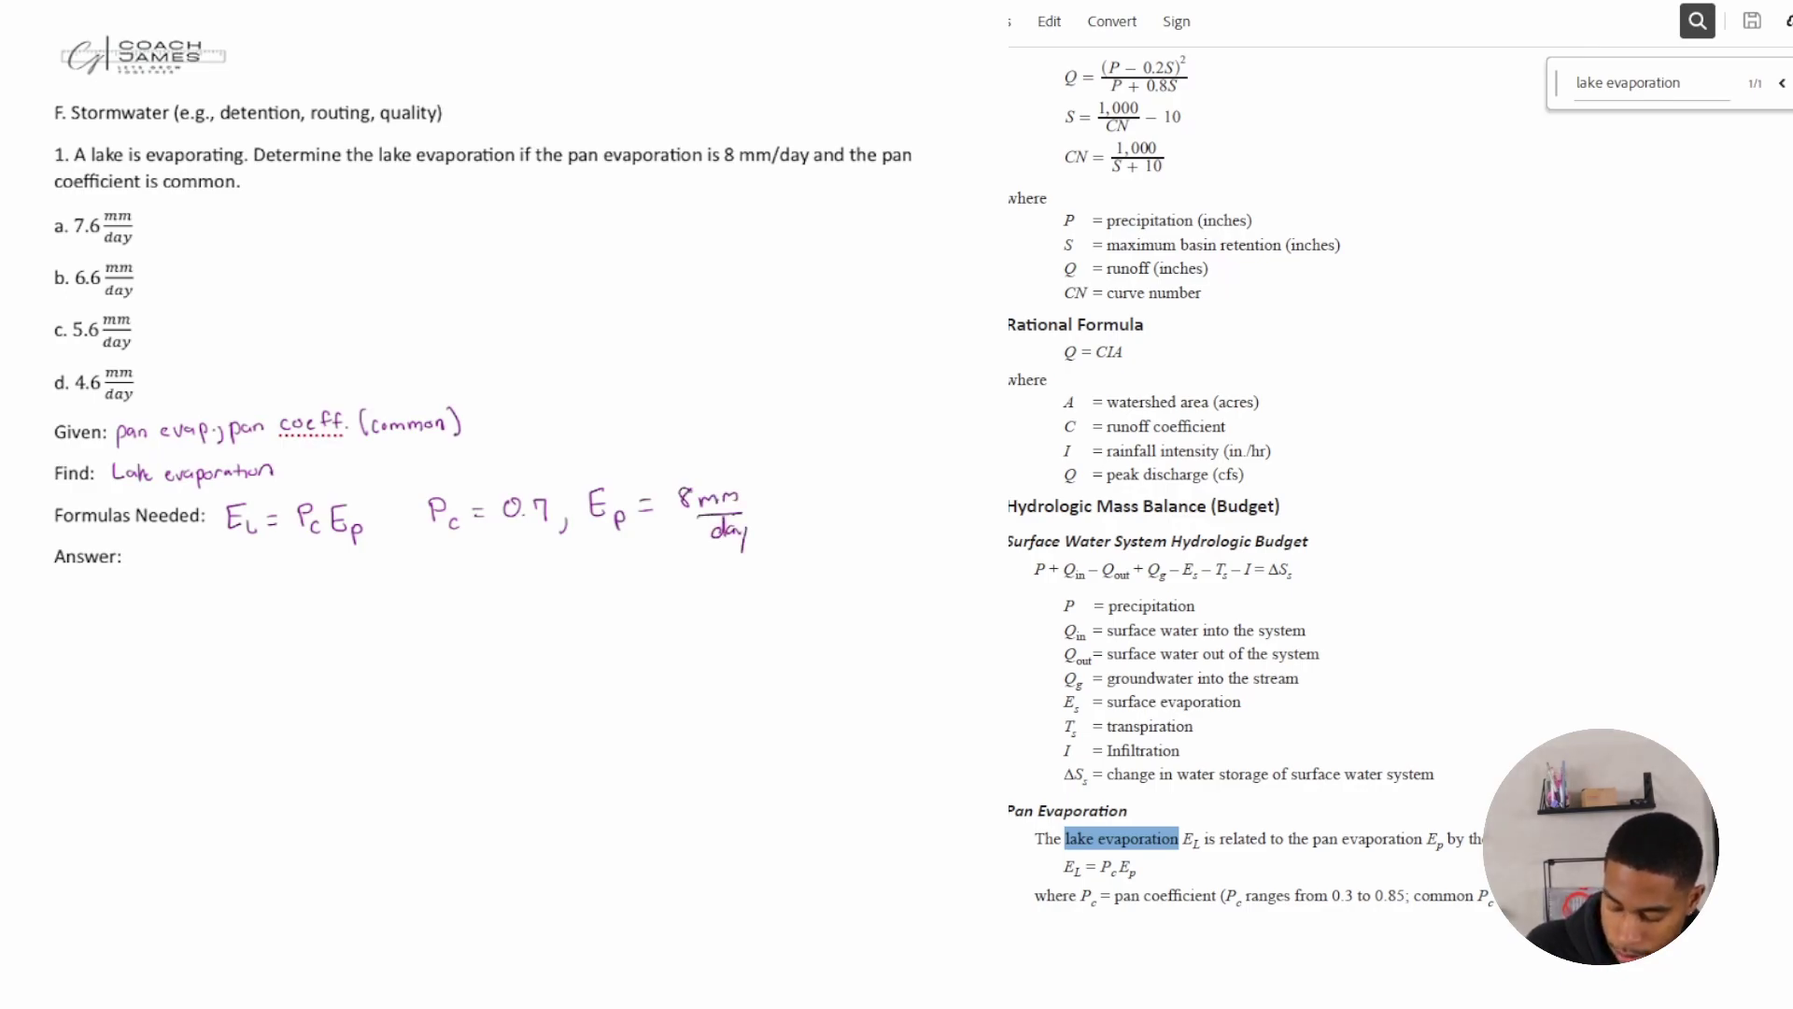
Write the substitution E_L = 0.7(8 mm/day) on the Answer line.
click(310, 581)
drag(297, 570, 328, 587)
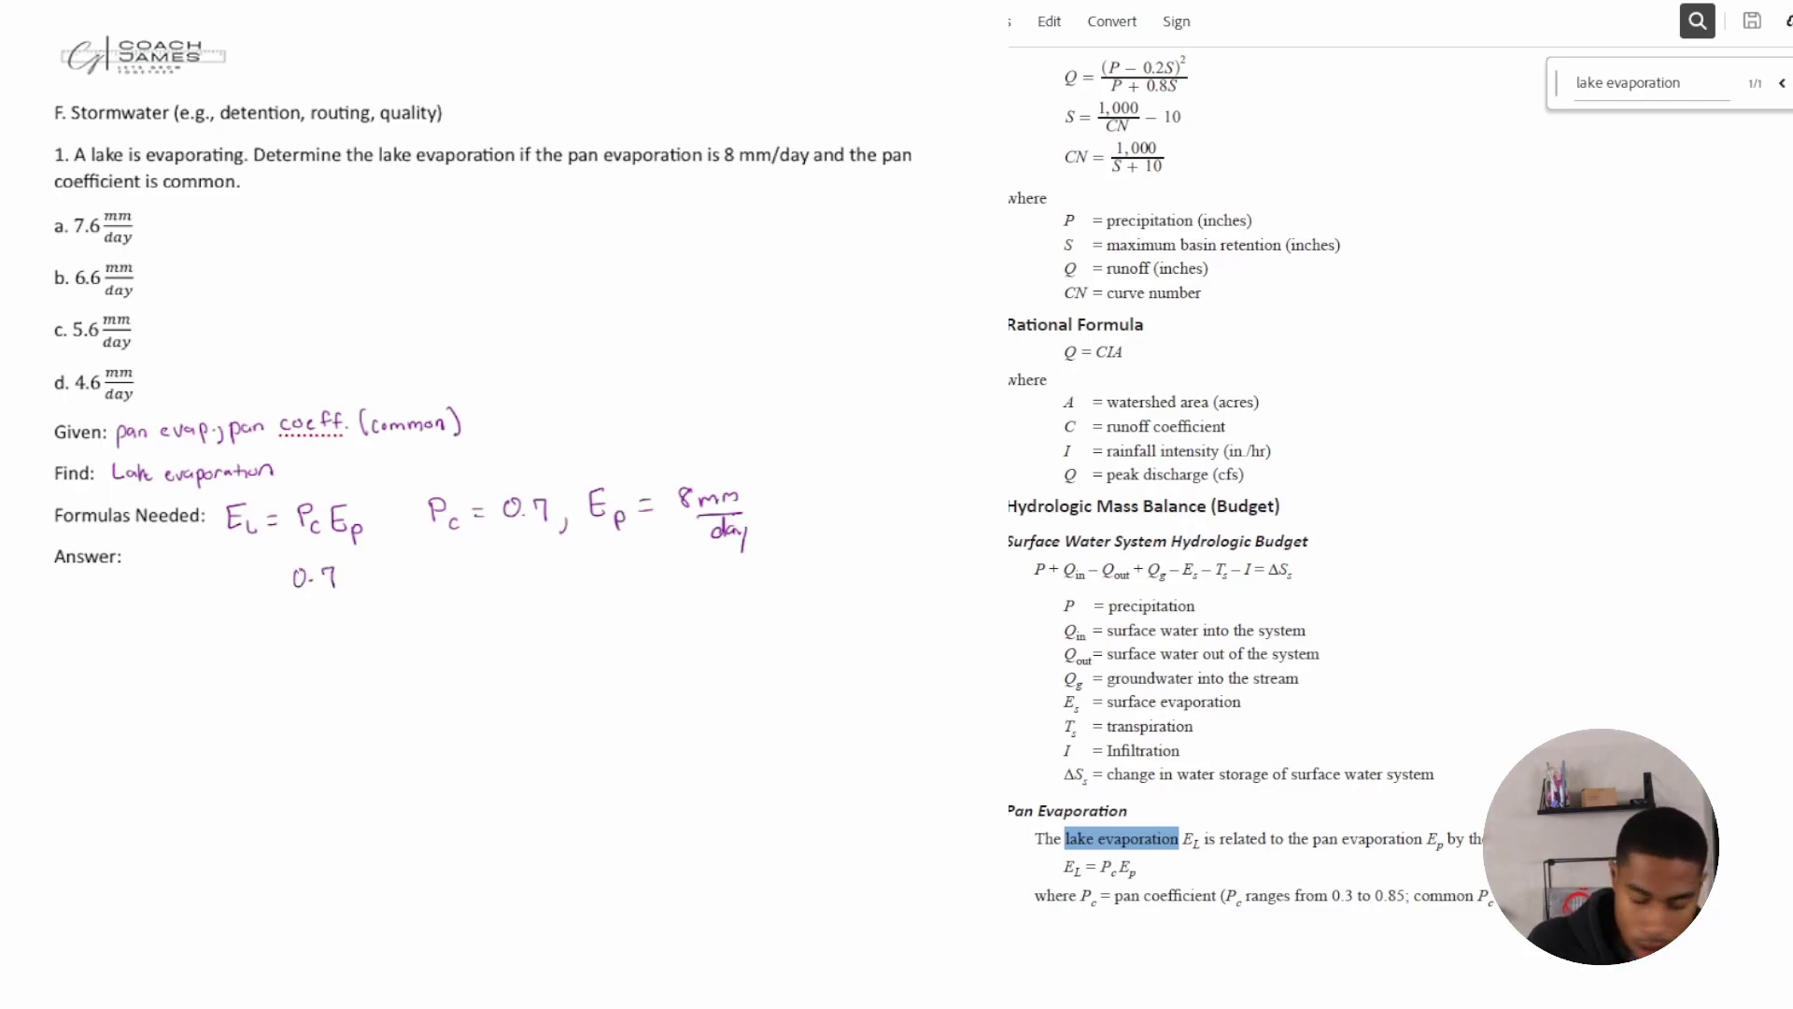
mouse_move(224, 569)
mouse_down()
mouse_move(207, 572)
mouse_move(221, 601)
mouse_up()
drag(208, 585, 220, 583)
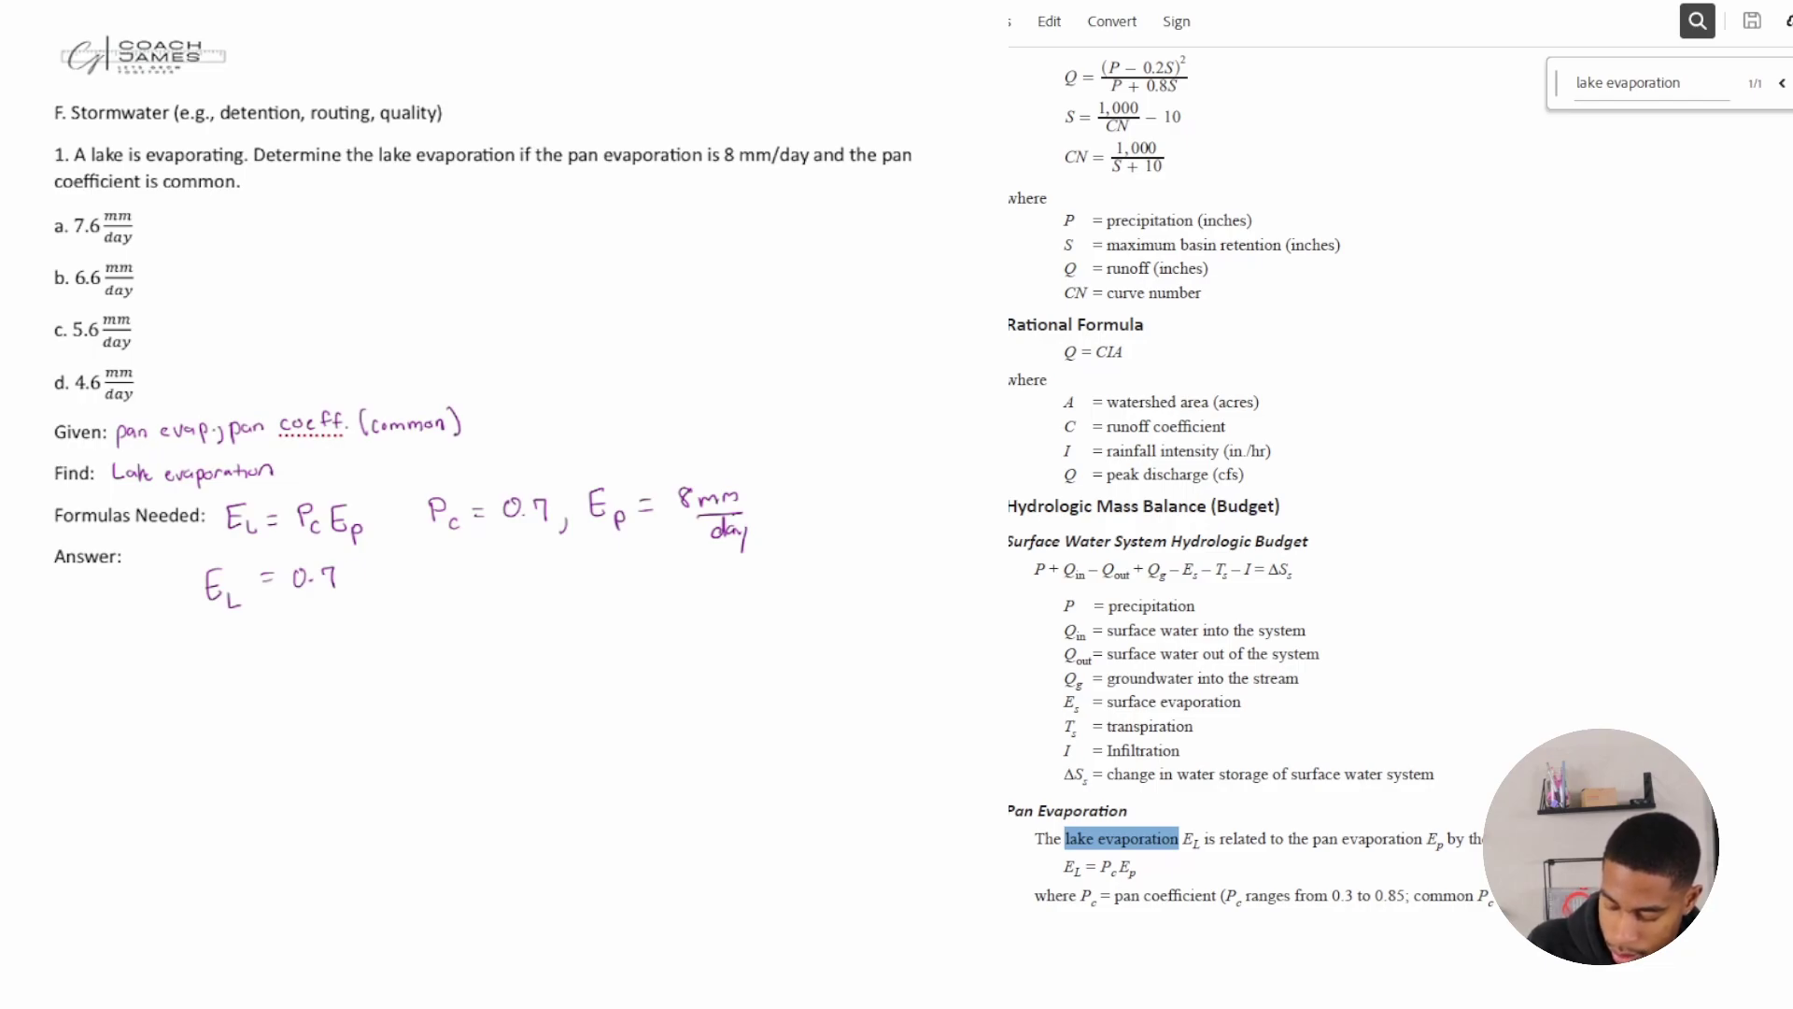
mouse_move(363, 565)
mouse_down()
mouse_move(356, 596)
mouse_move(386, 568)
mouse_move(448, 595)
mouse_up()
drag(425, 607, 432, 619)
drag(442, 608, 451, 635)
drag(461, 564, 464, 597)
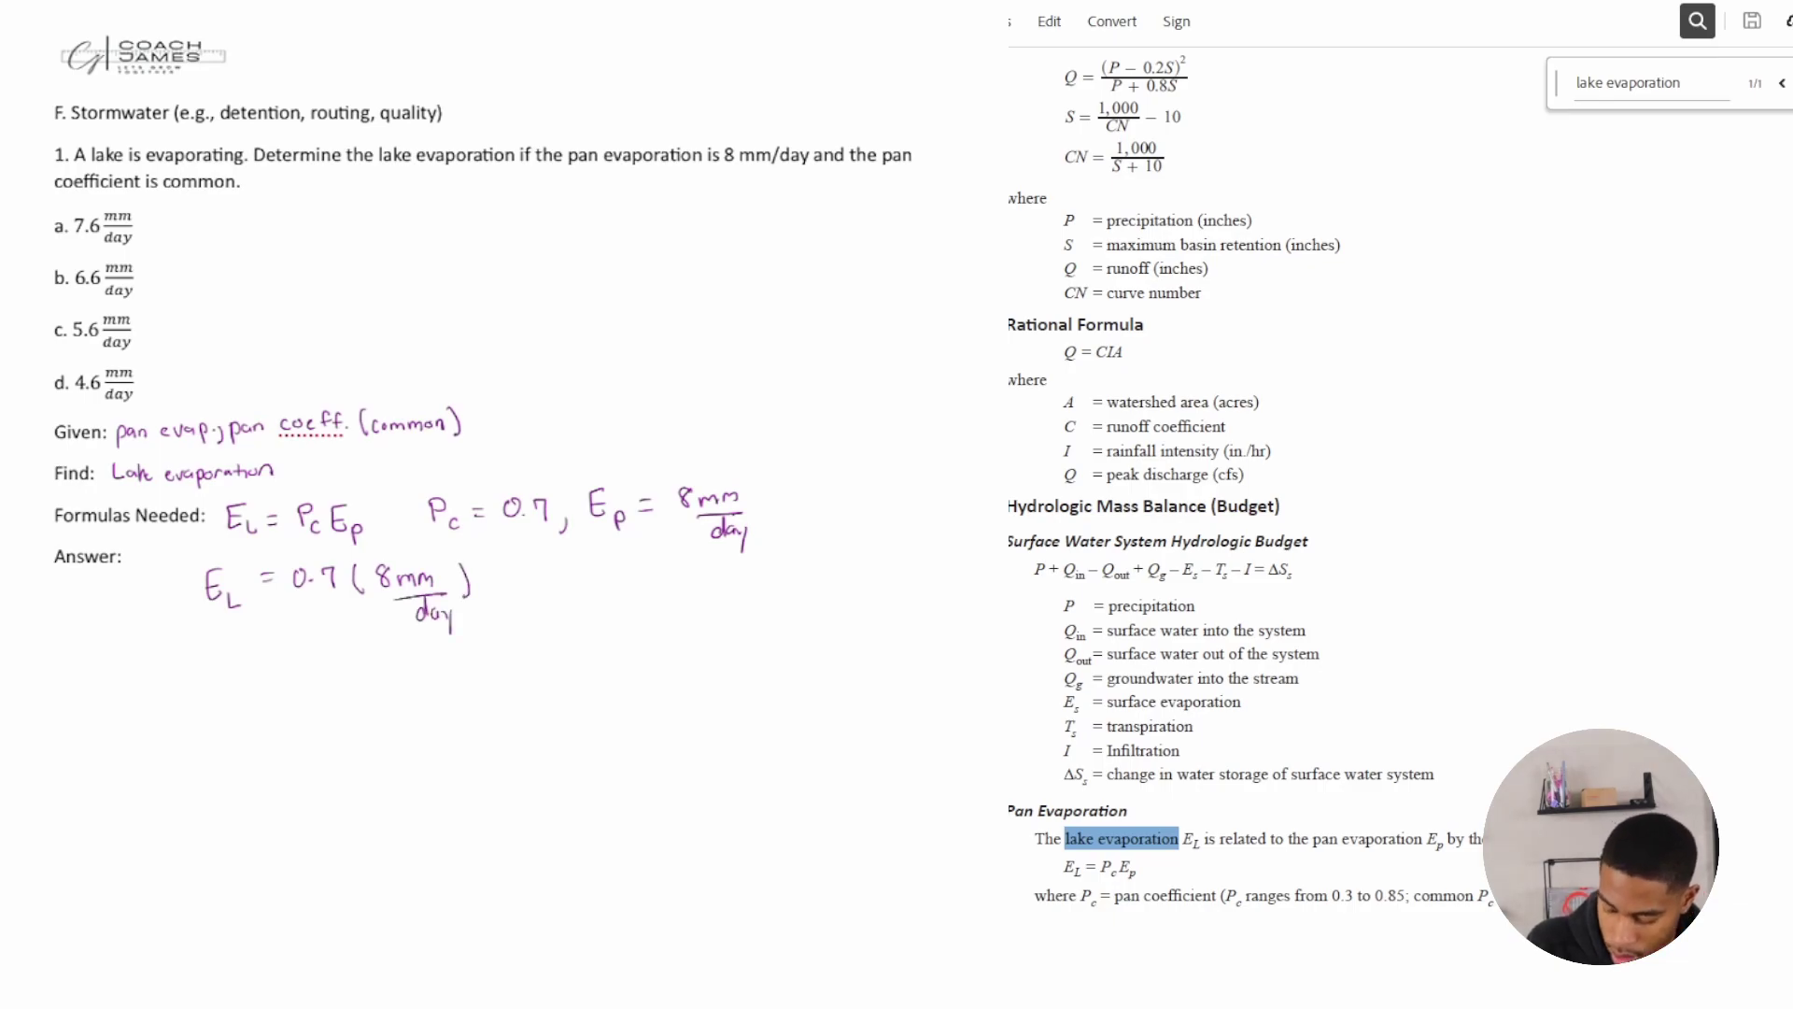
Write the result E_L = 5.6 mm/day below it and circle choice c.
drag(221, 645, 237, 672)
drag(220, 659, 234, 658)
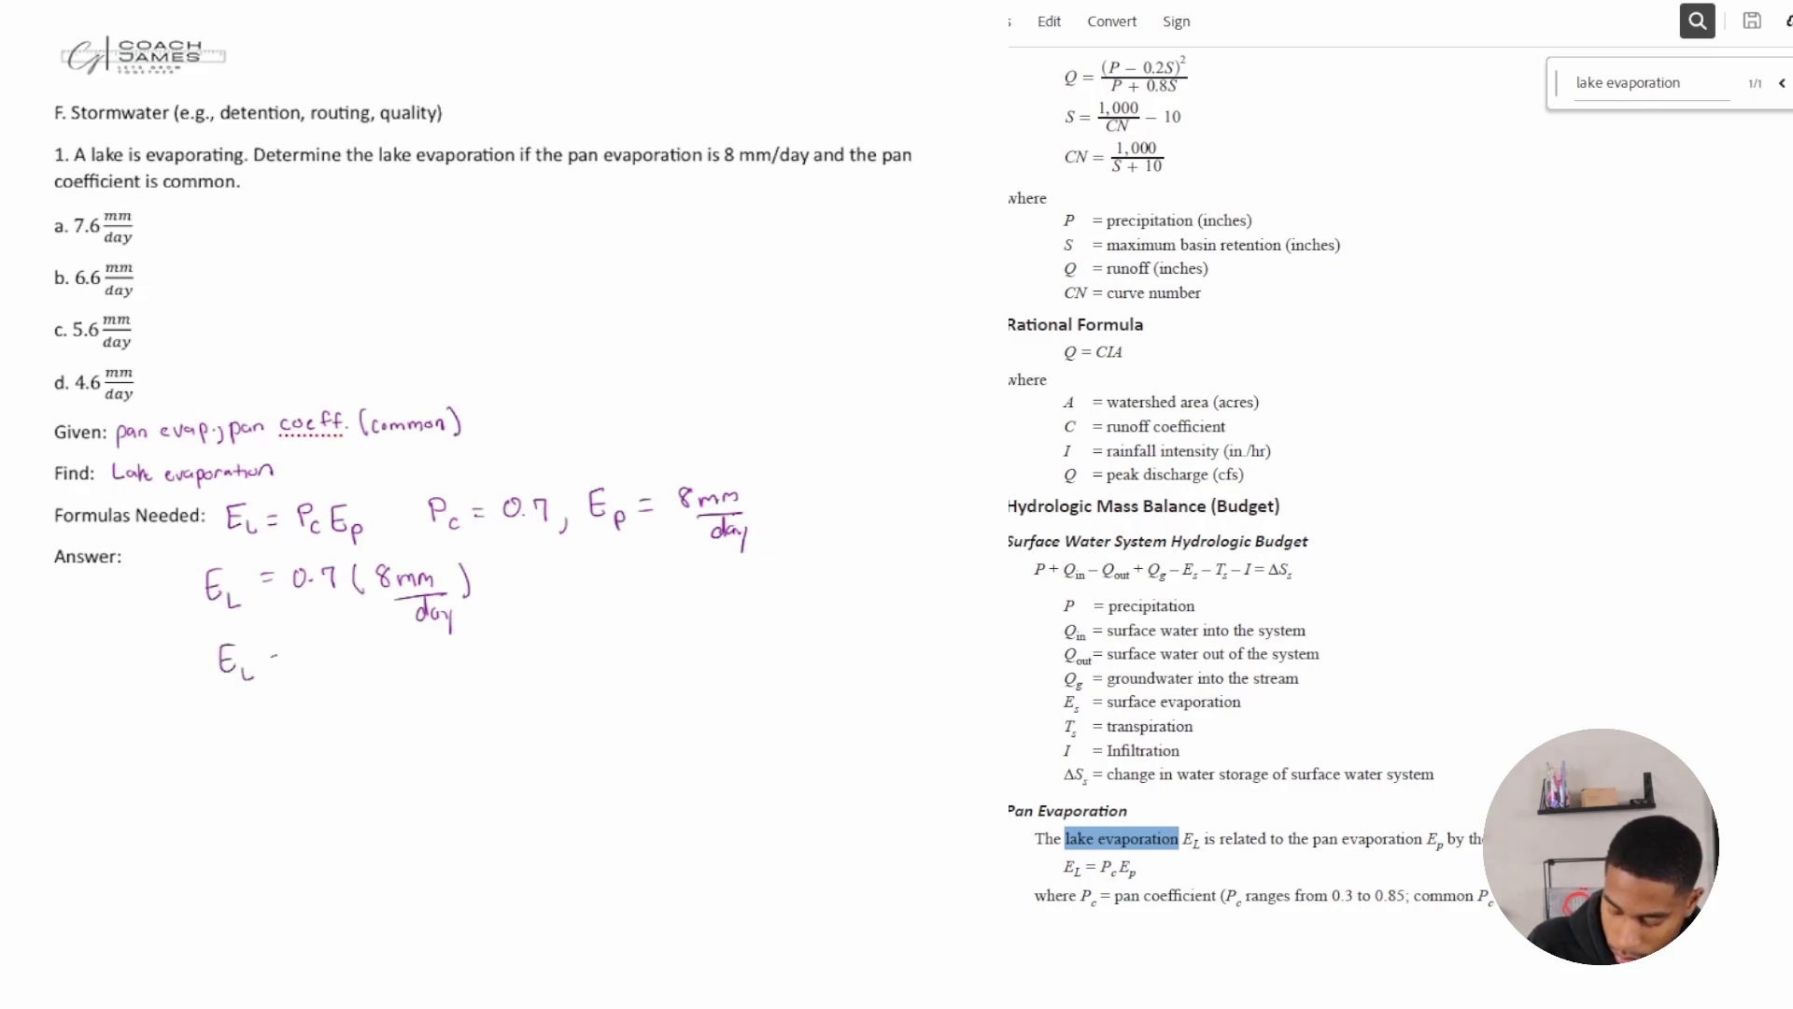
mouse_move(315, 646)
mouse_down()
mouse_move(304, 667)
mouse_move(409, 658)
mouse_move(387, 707)
mouse_move(411, 725)
mouse_up()
mouse_move(67, 314)
mouse_down()
mouse_move(129, 357)
mouse_move(143, 321)
mouse_move(70, 312)
mouse_up()
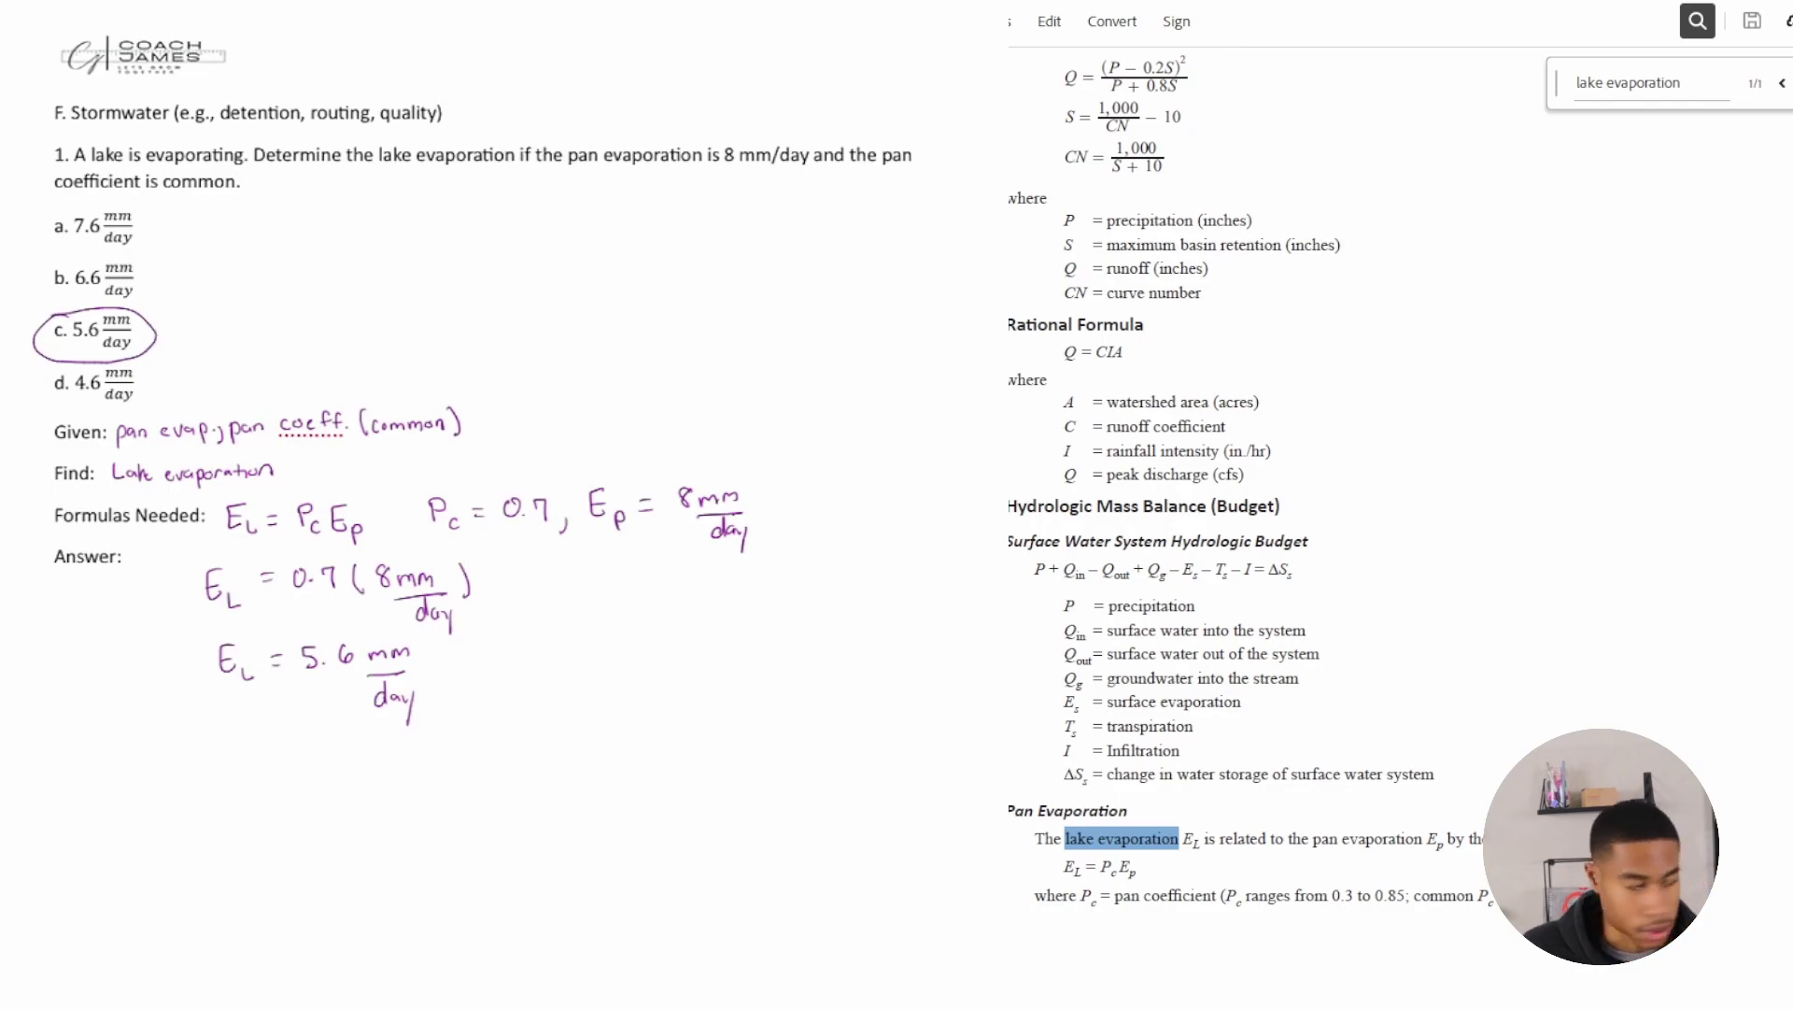